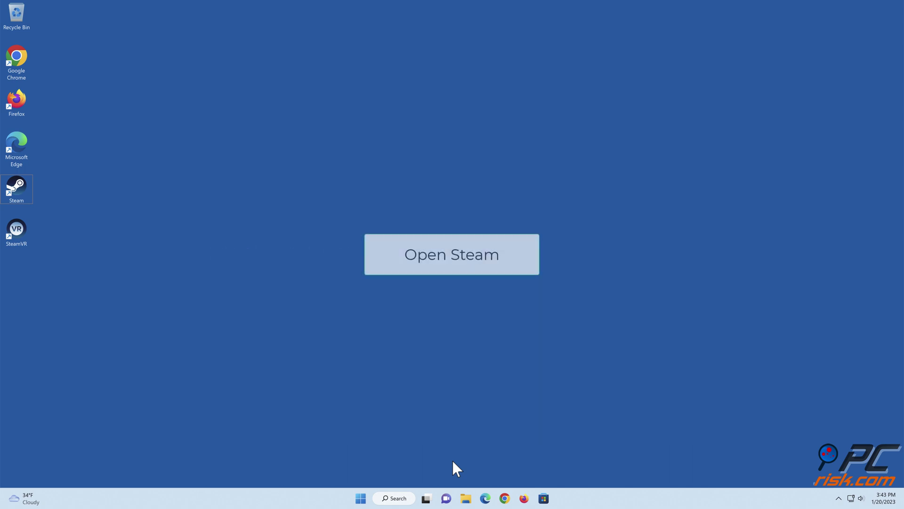
Launch Steam, delete its Web Browser data (cache, cookies, history) in Settings, and close Settings
double_click(19, 190)
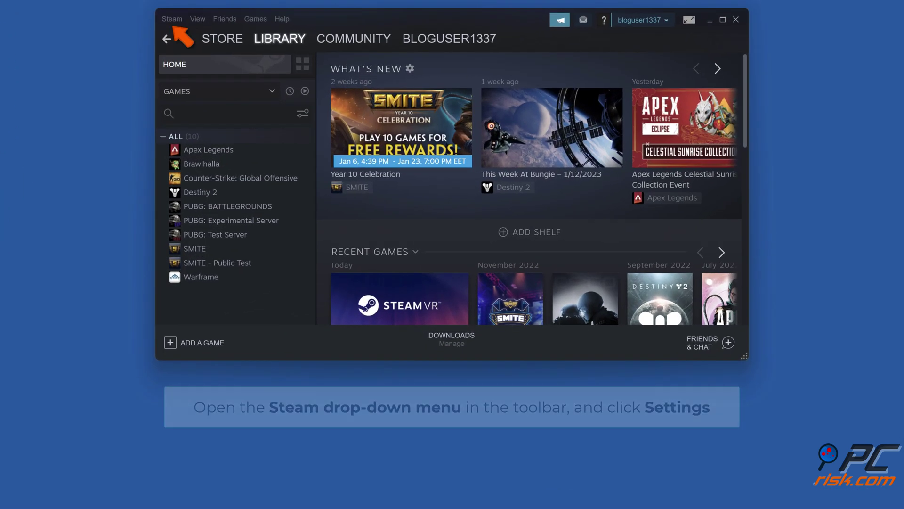
click(172, 20)
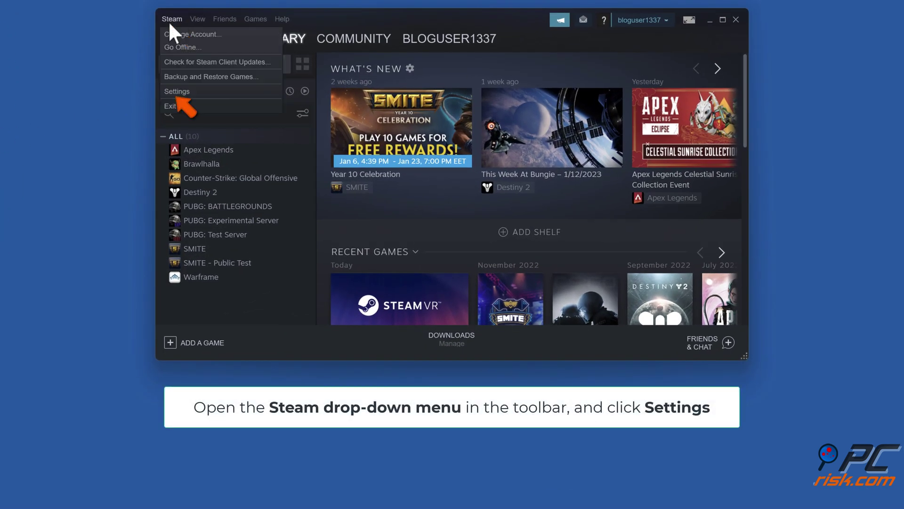
click(177, 91)
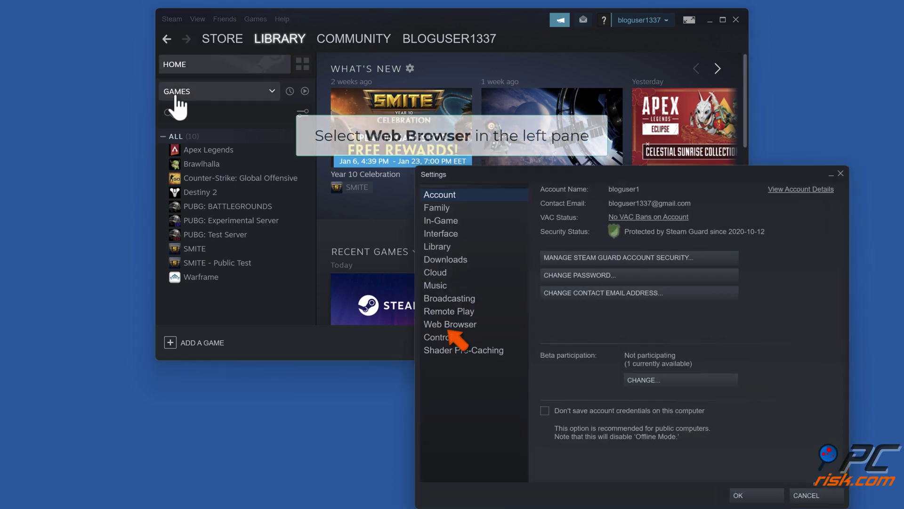
click(453, 326)
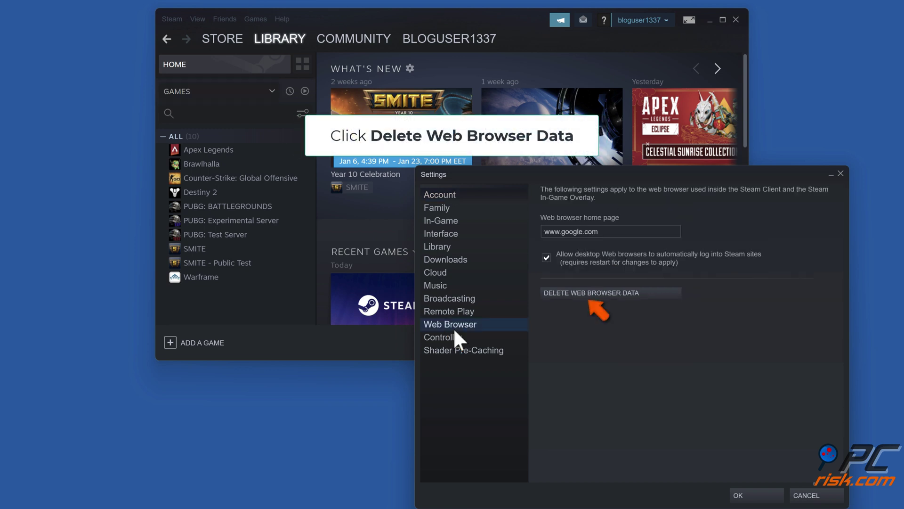
click(601, 296)
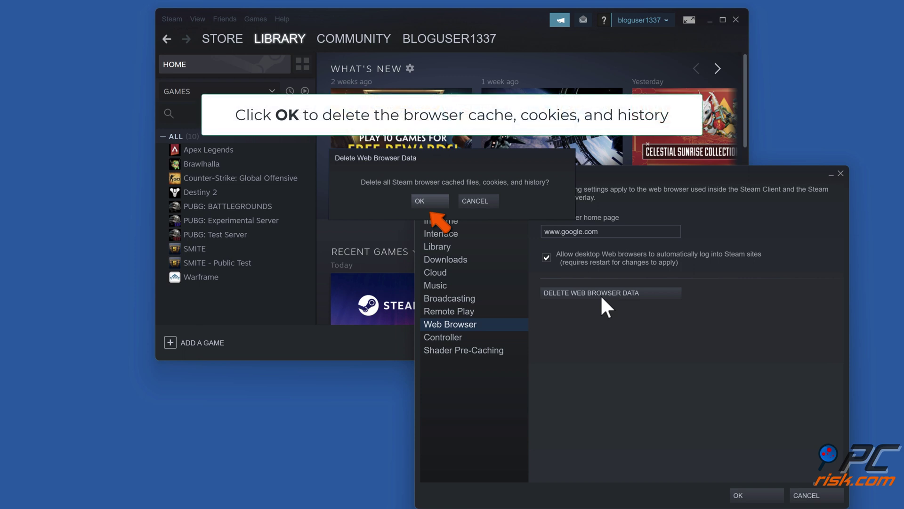
click(432, 203)
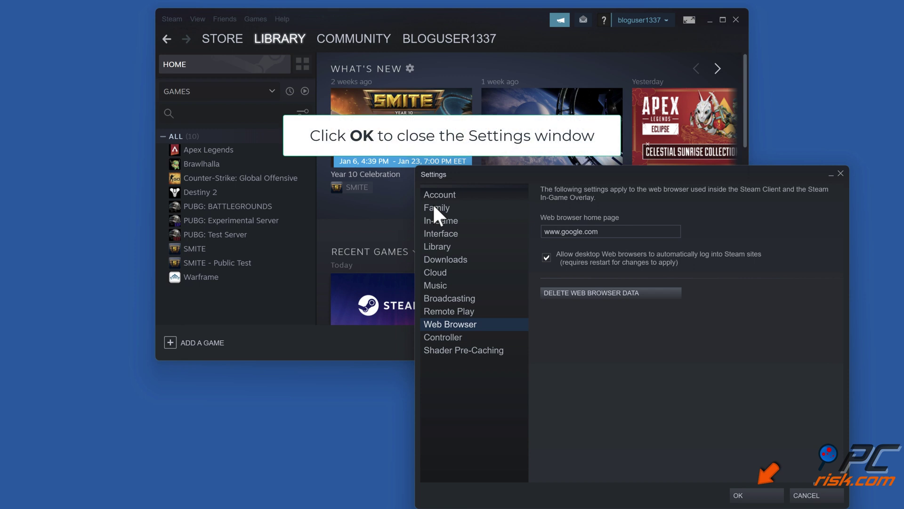
click(759, 495)
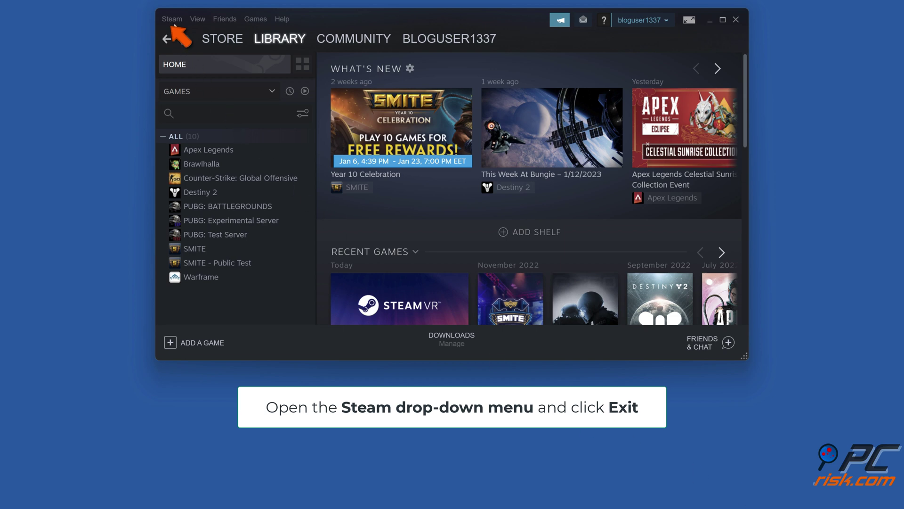
Exit and relaunch Steam, dismiss the Rockstar sale popup, then close the Steam window
click(174, 21)
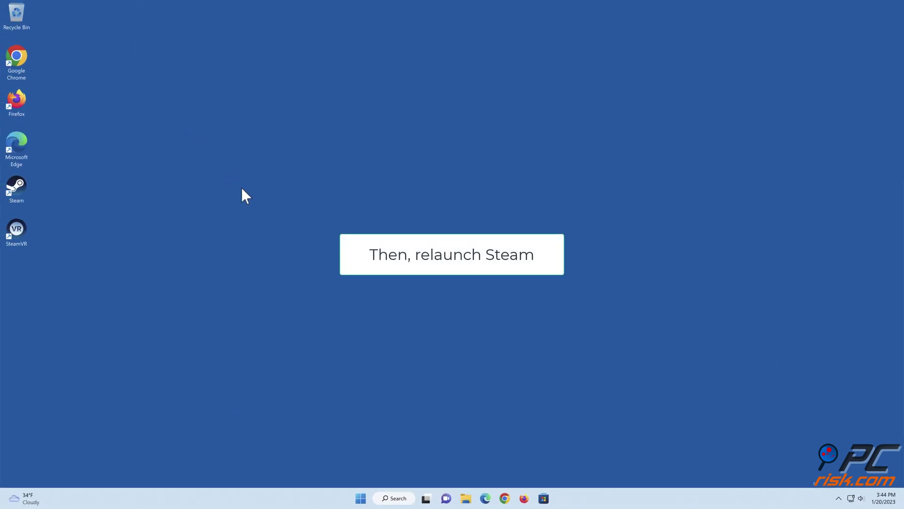
double_click(21, 185)
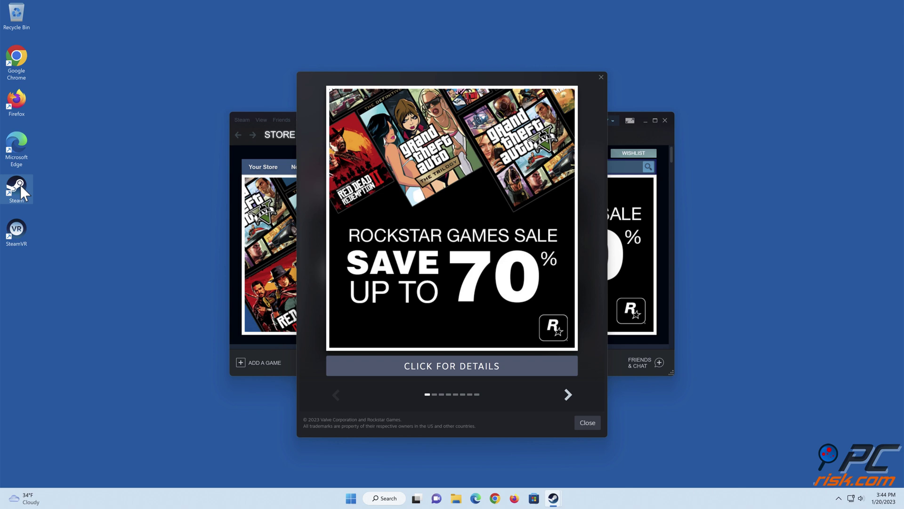
click(586, 423)
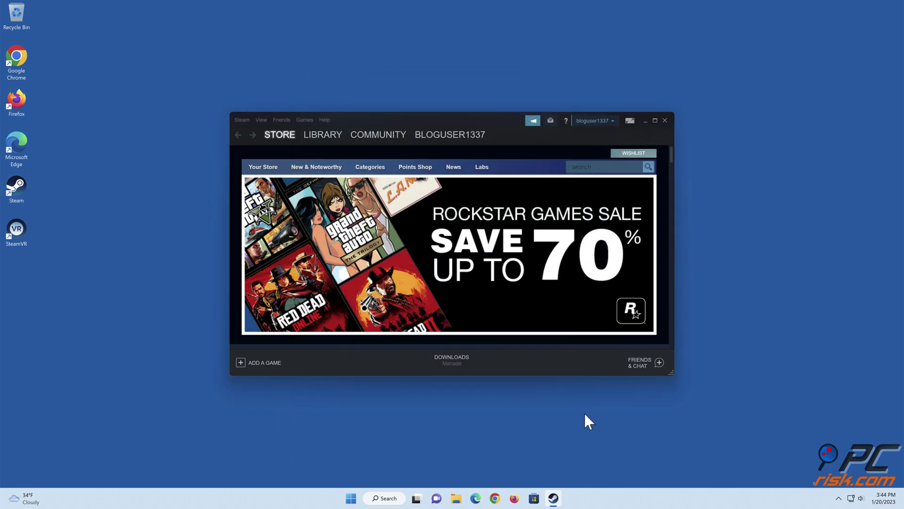
click(664, 120)
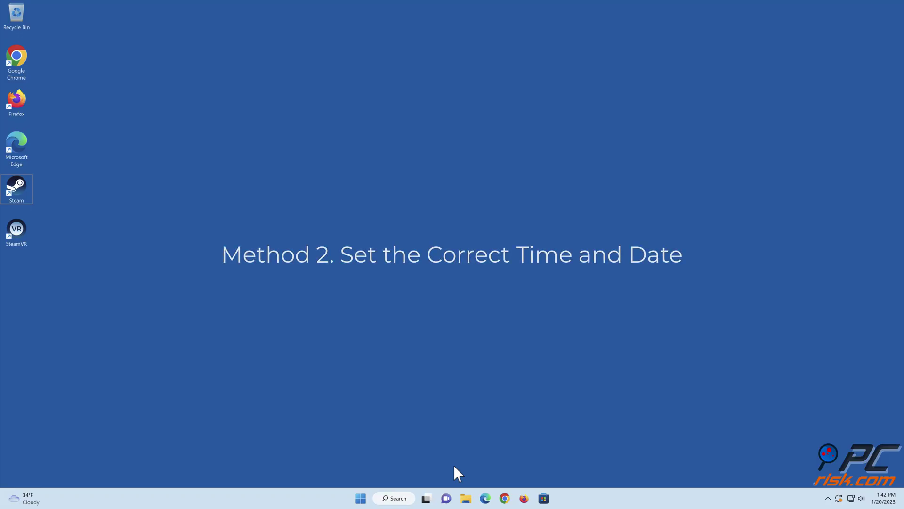
In Time & language > Date & time, toggle Set time automatically on, then back off
right_click(360, 498)
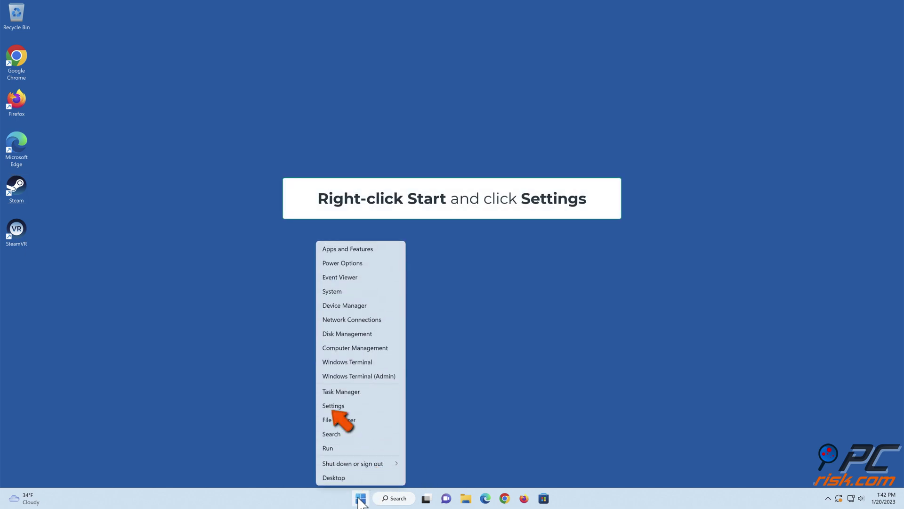
click(332, 406)
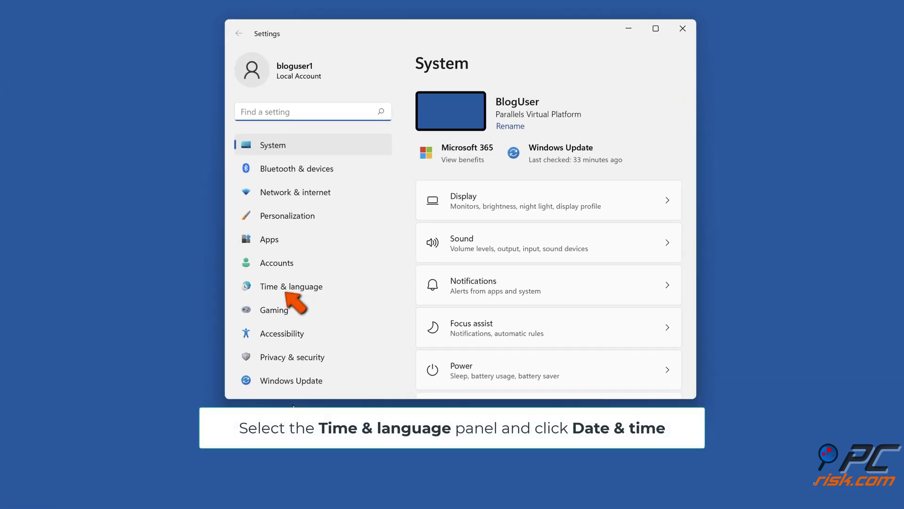
click(283, 292)
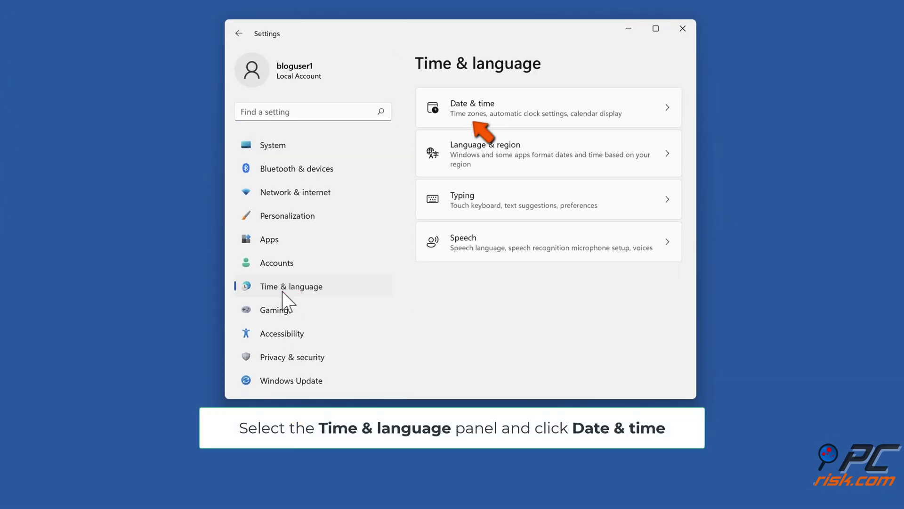
click(477, 121)
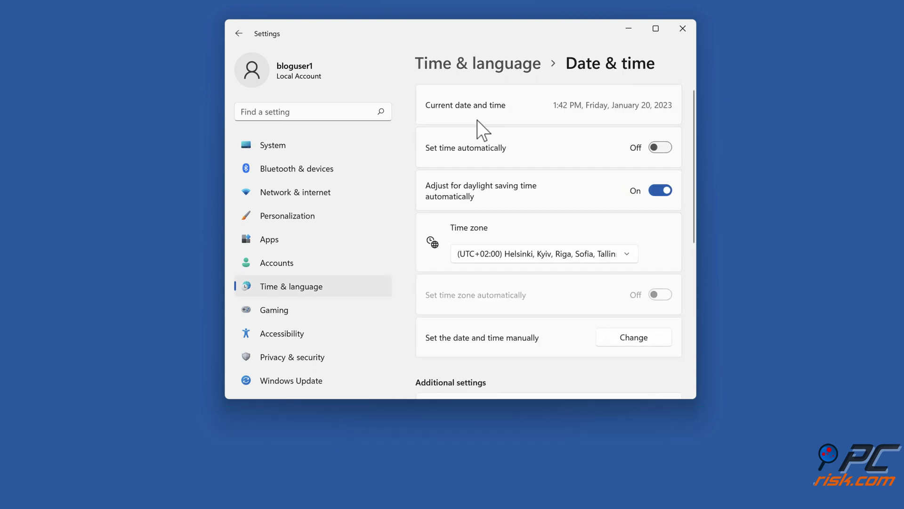
click(660, 148)
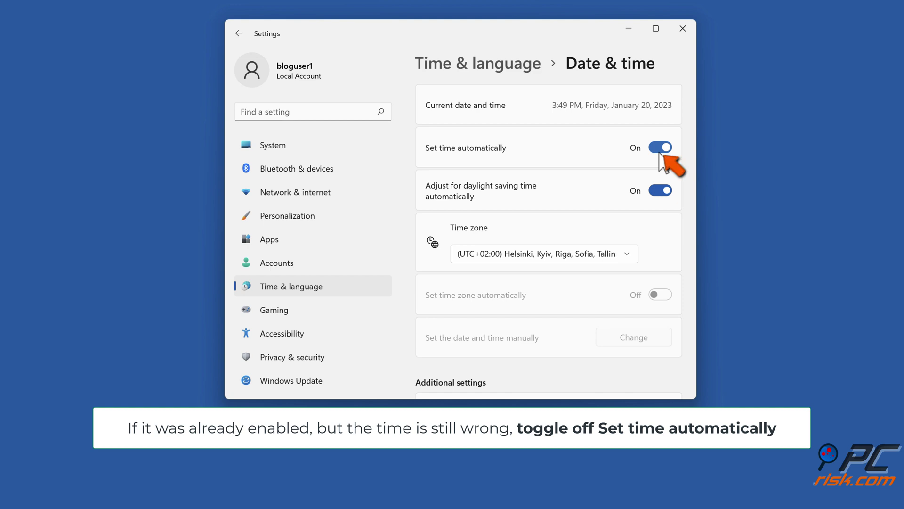
click(659, 149)
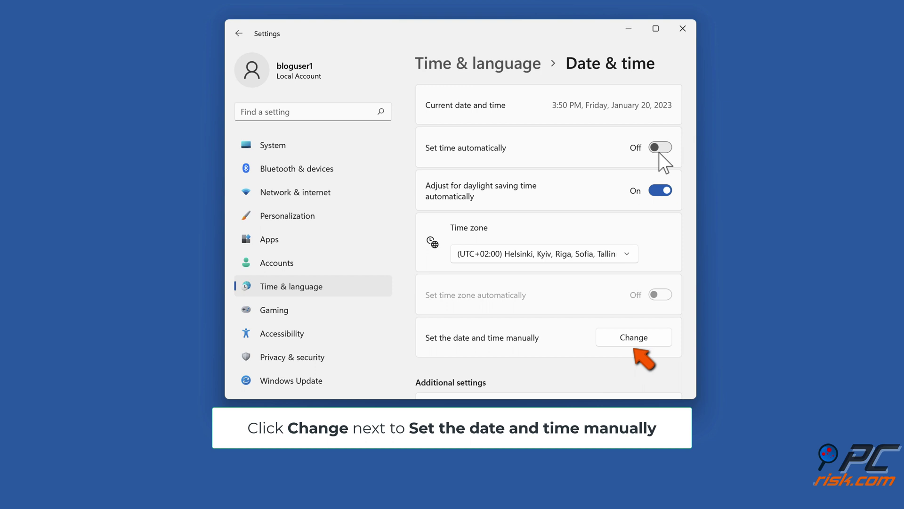
Change the time to hour 3, minute 50 (3:50 PM, January 20, 2023) and close Settings
click(634, 342)
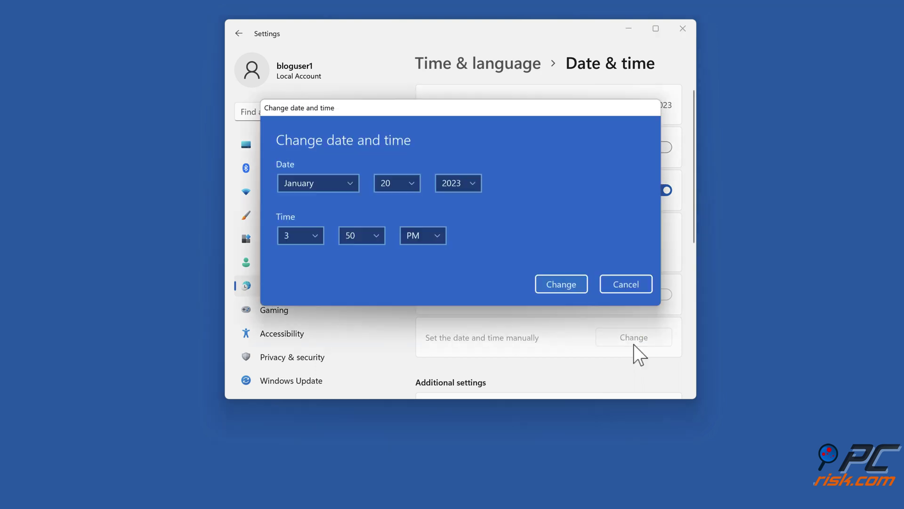
click(319, 234)
scroll(318, 233, down, 2)
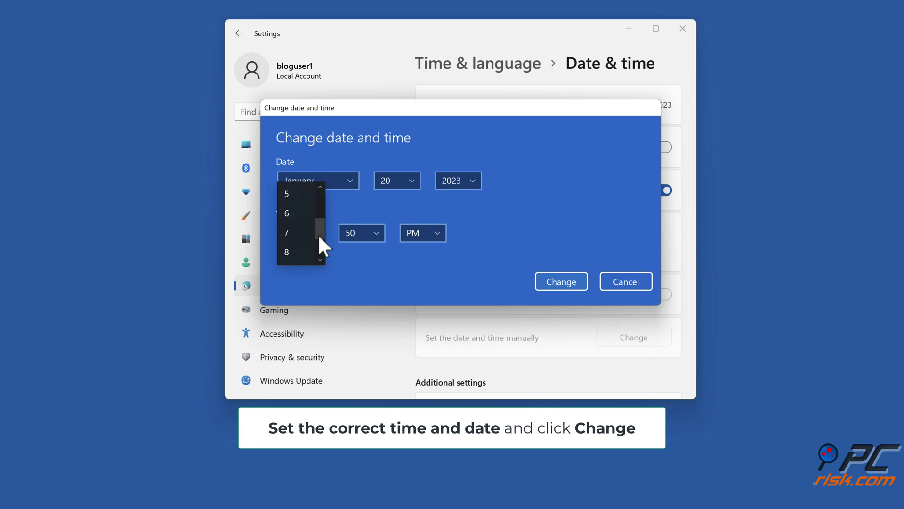
scroll(318, 233, up, 2)
click(313, 238)
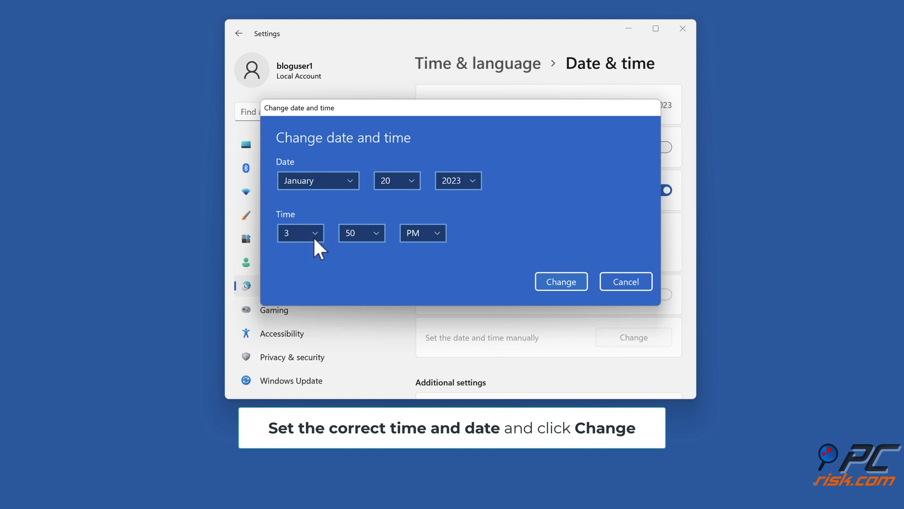
click(367, 236)
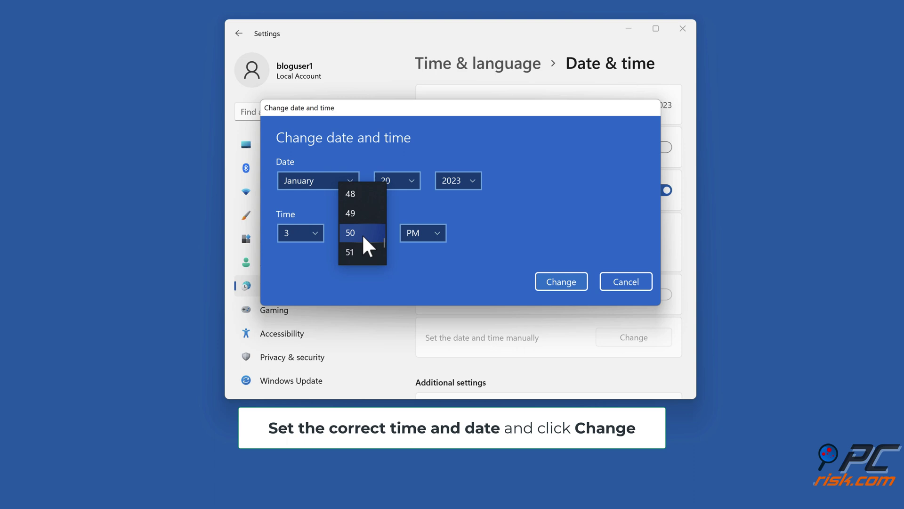
click(362, 234)
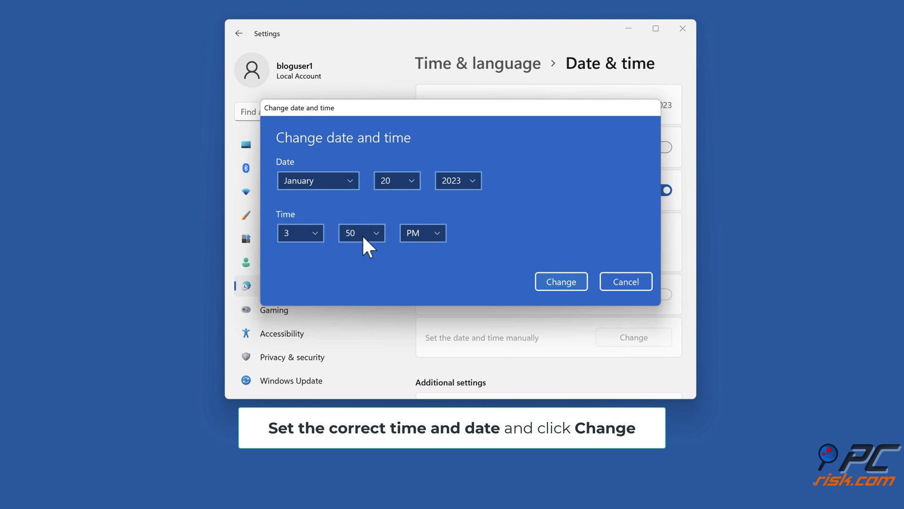
click(561, 283)
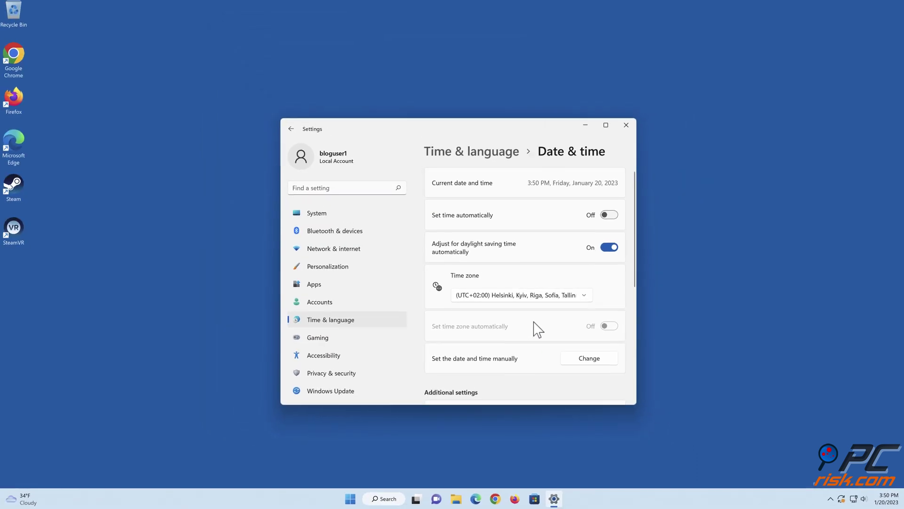
click(625, 128)
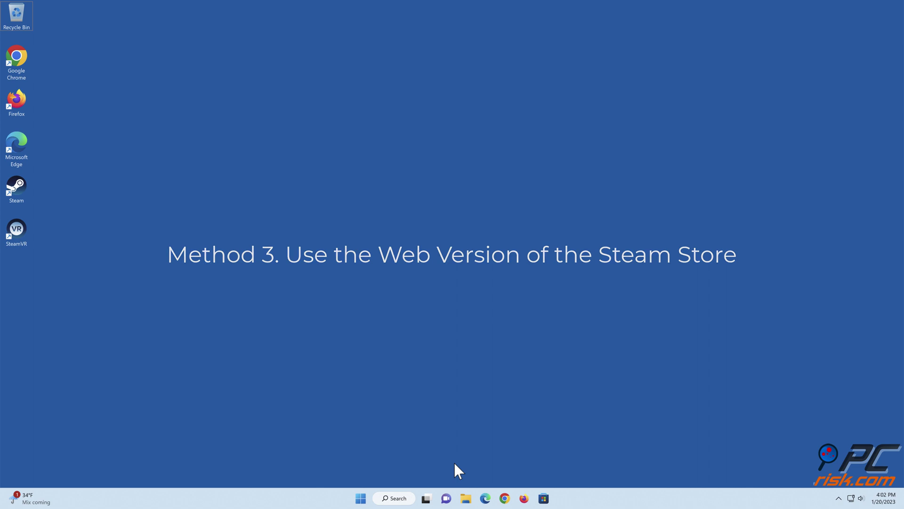
click(505, 499)
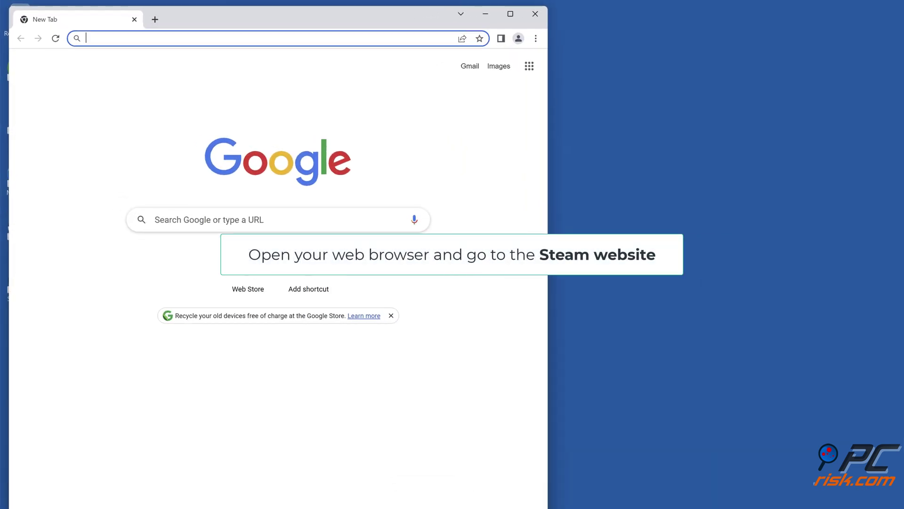
text(https://store.steampowered.com/)
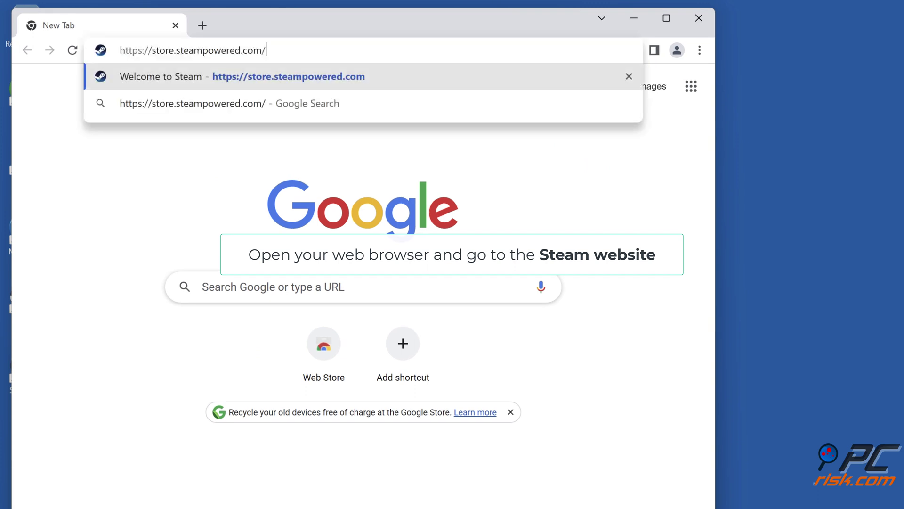
key(Return)
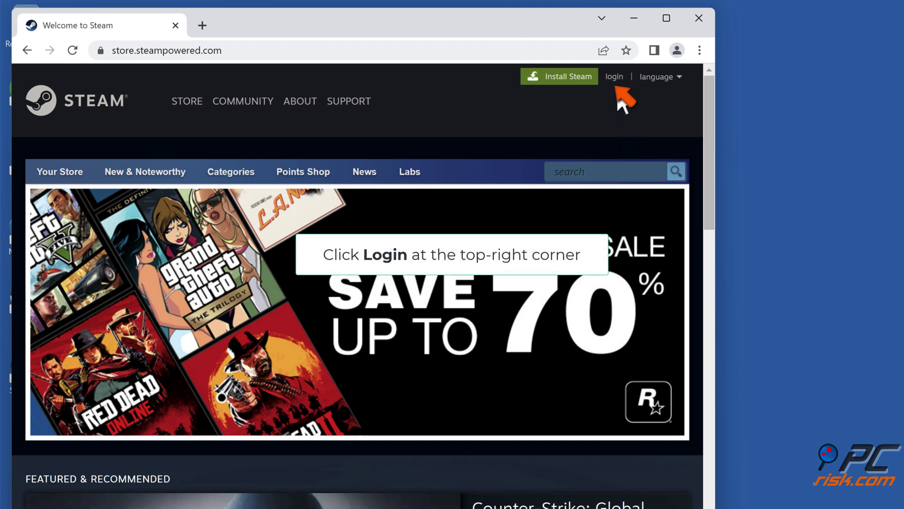
Sign in with the account name and password, skip saving the password, and enter the emailed Steam Guard code
click(615, 78)
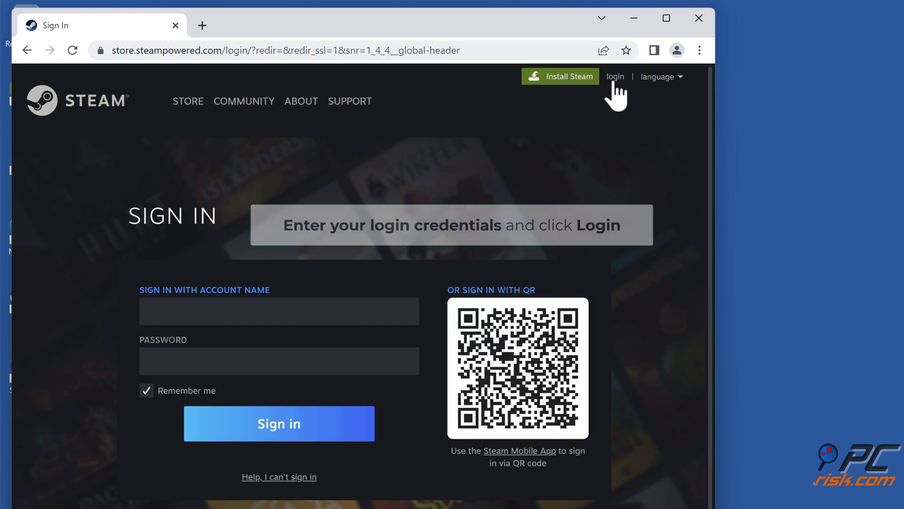
text(bloguser1)
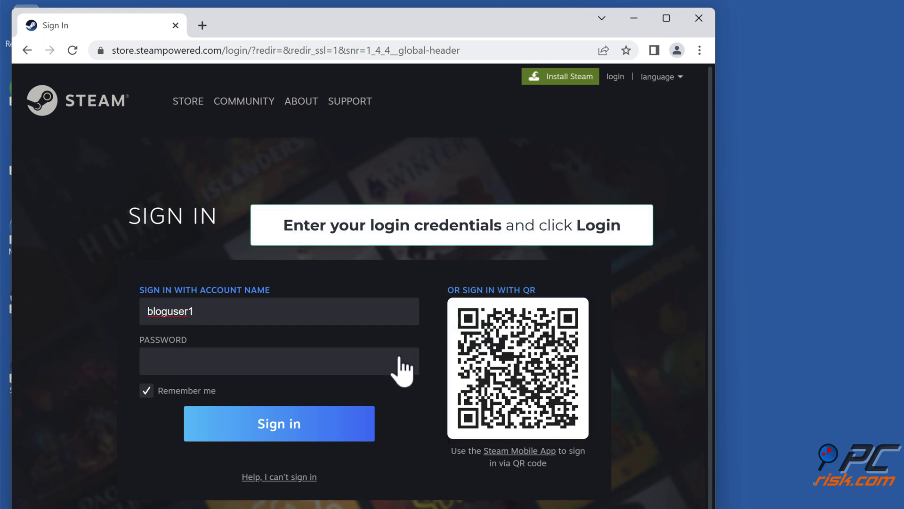
click(399, 360)
click(288, 433)
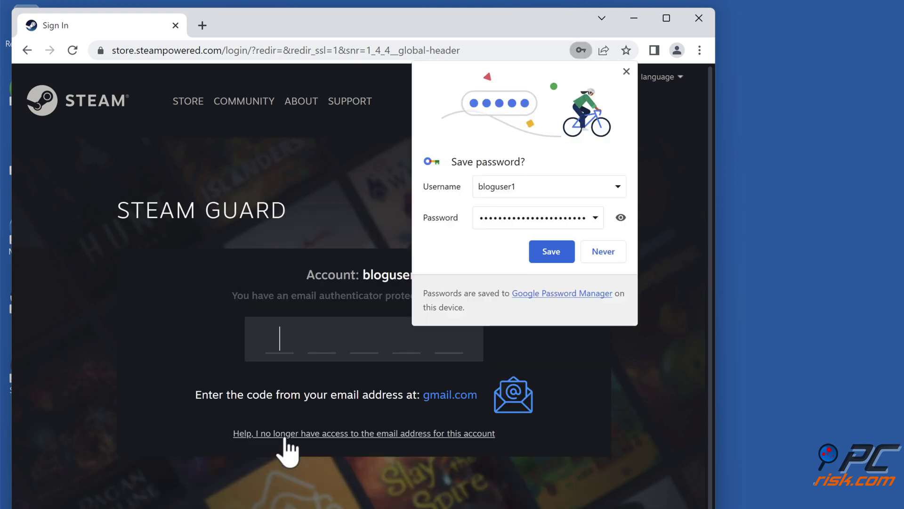
click(627, 71)
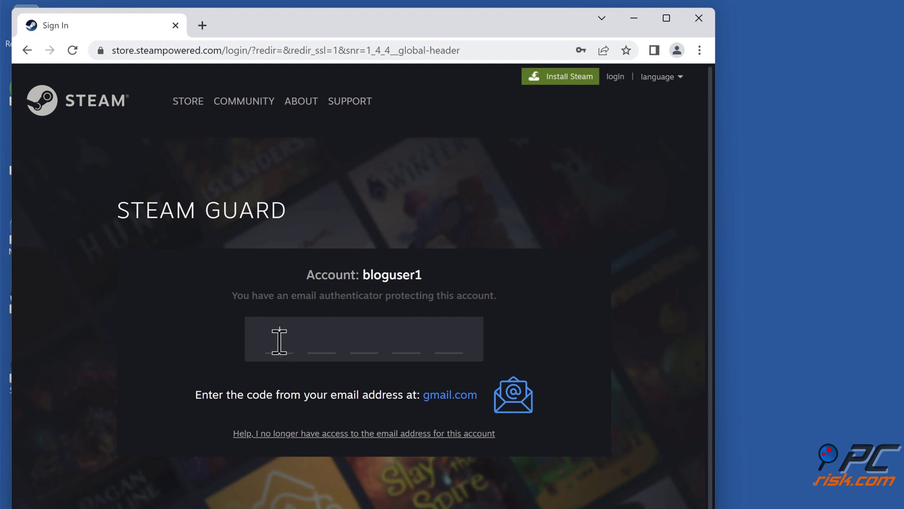
text(D)
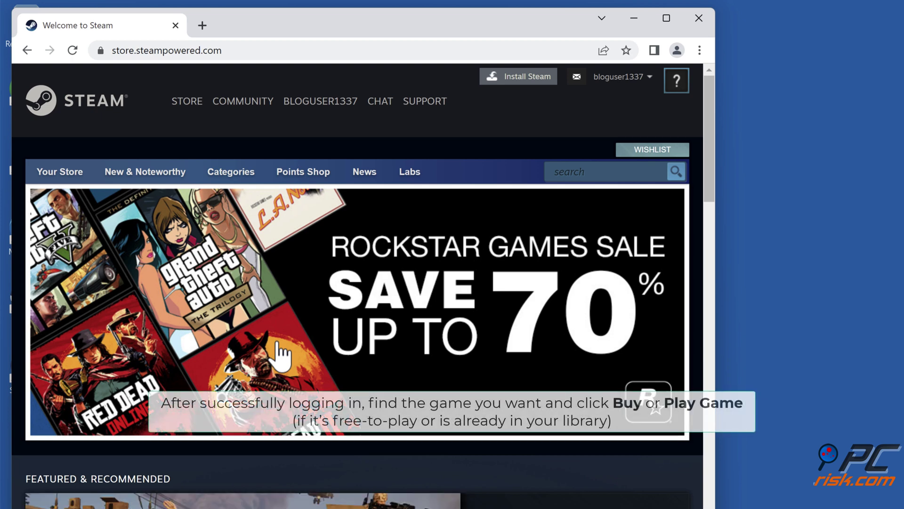
Search the store for 'lost ark' and pass its age check with birth year 1991
click(561, 173)
text(lost ark)
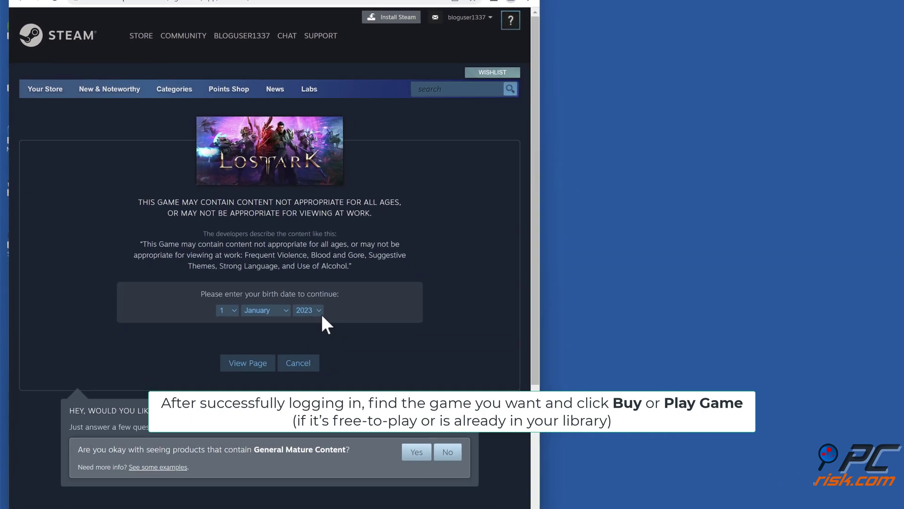
click(408, 464)
scroll(304, 316, up, 12)
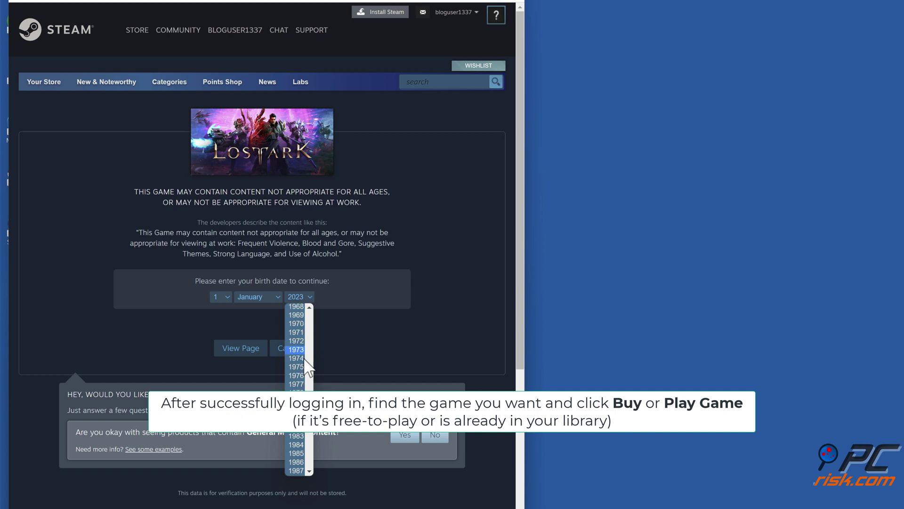
scroll(305, 359, down, 4)
click(296, 401)
click(251, 362)
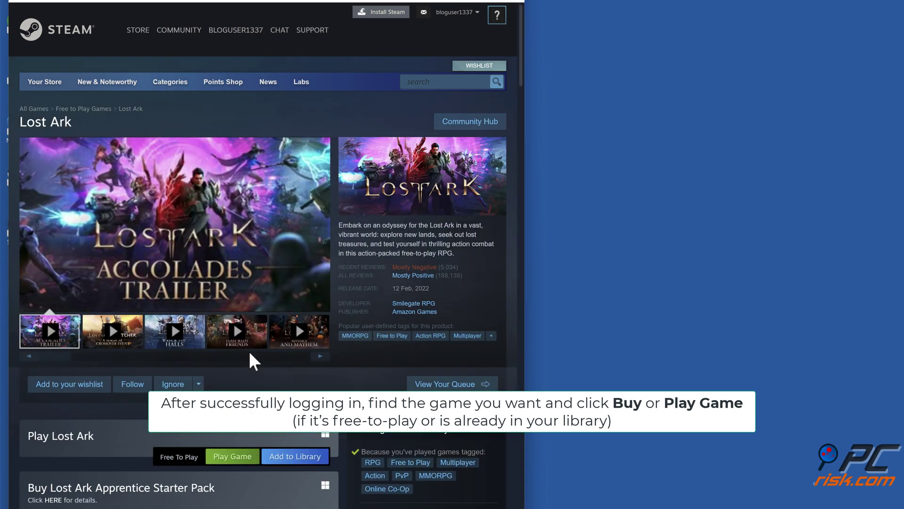
scroll(249, 353, down, 3)
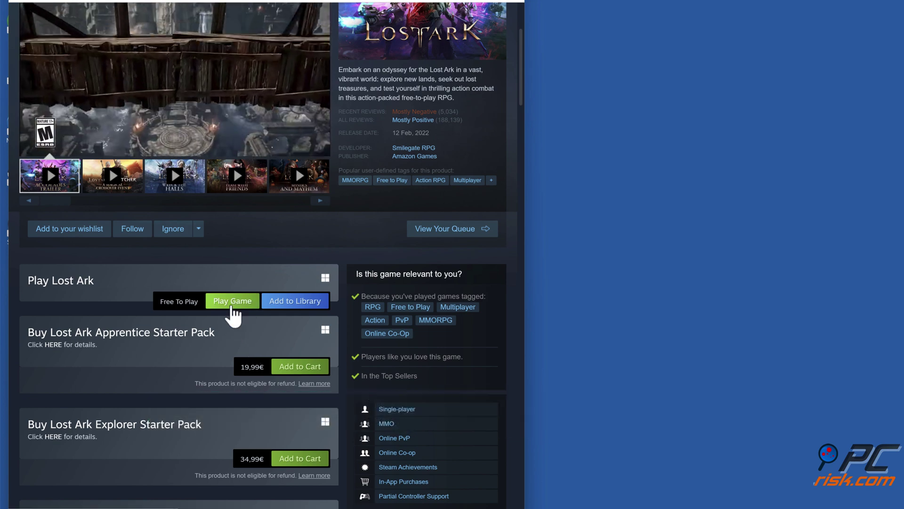
Play Lost Ark via the Steam app, accept its licence to start installing, close the browser, and finish
click(232, 307)
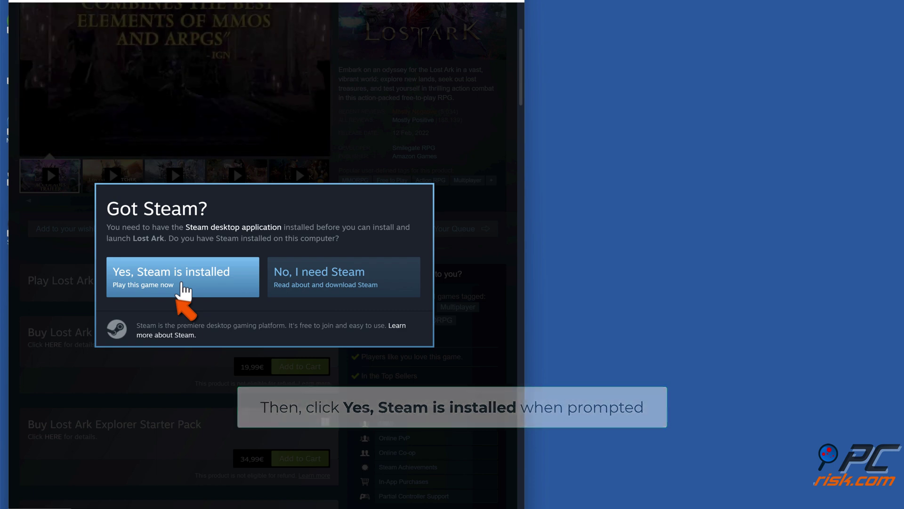
click(184, 292)
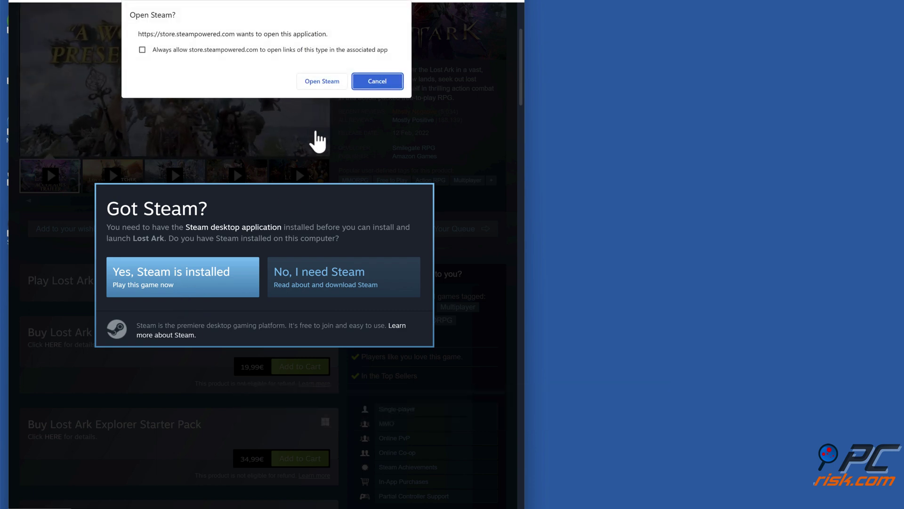
click(320, 83)
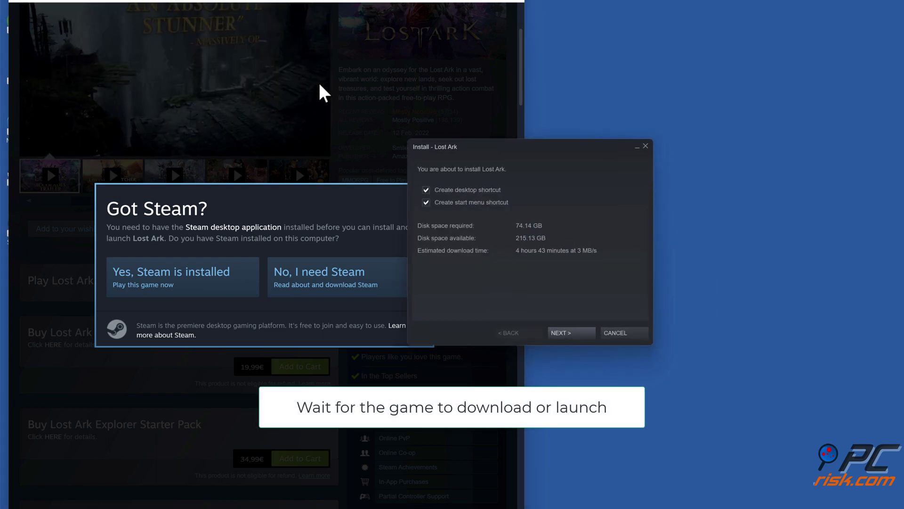
click(568, 340)
click(568, 340)
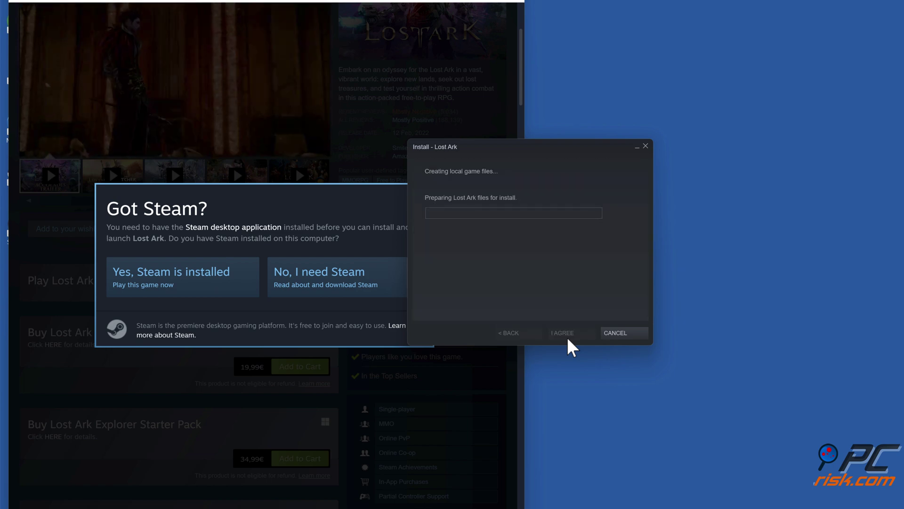
click(443, 10)
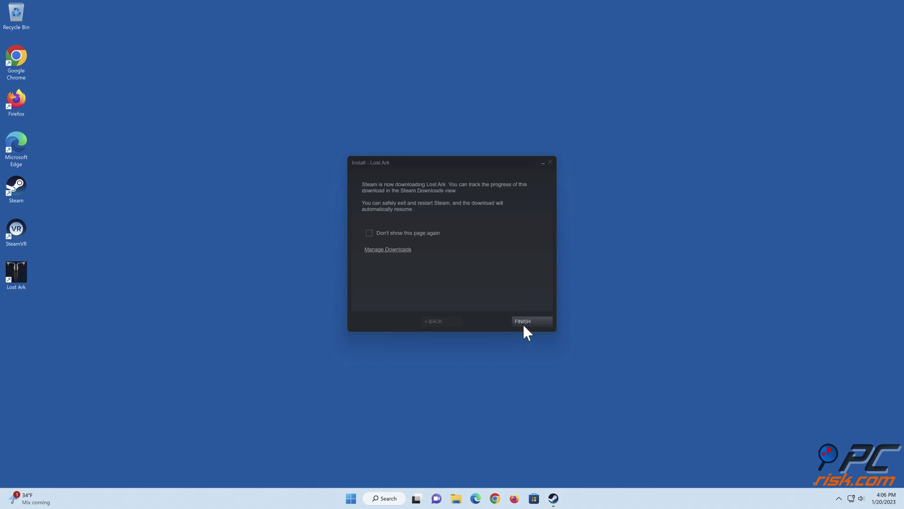
click(523, 322)
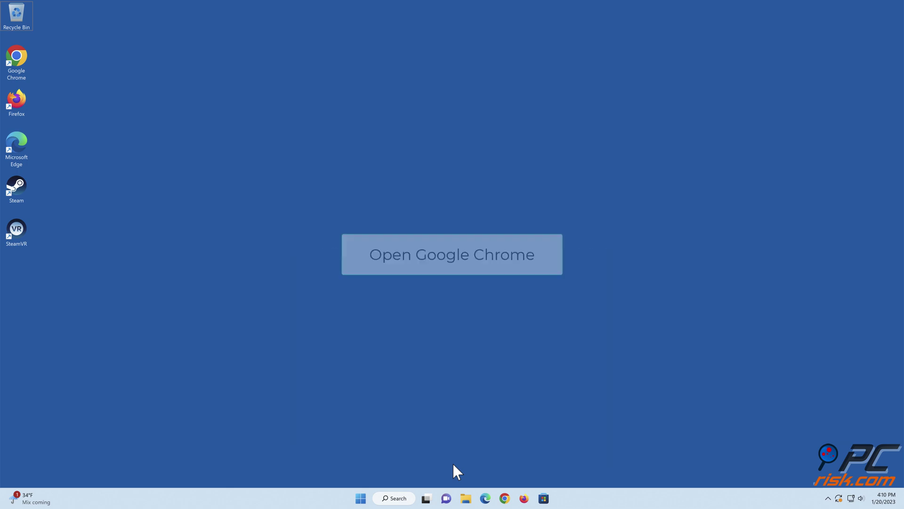
Clear Chrome's browsing data on the Advanced tab with time range All time, then close Chrome
click(505, 499)
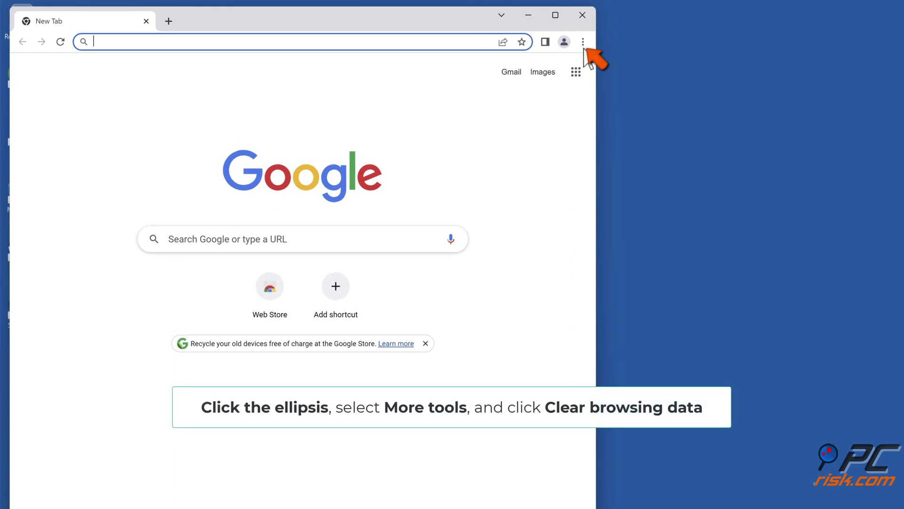
click(584, 45)
click(485, 212)
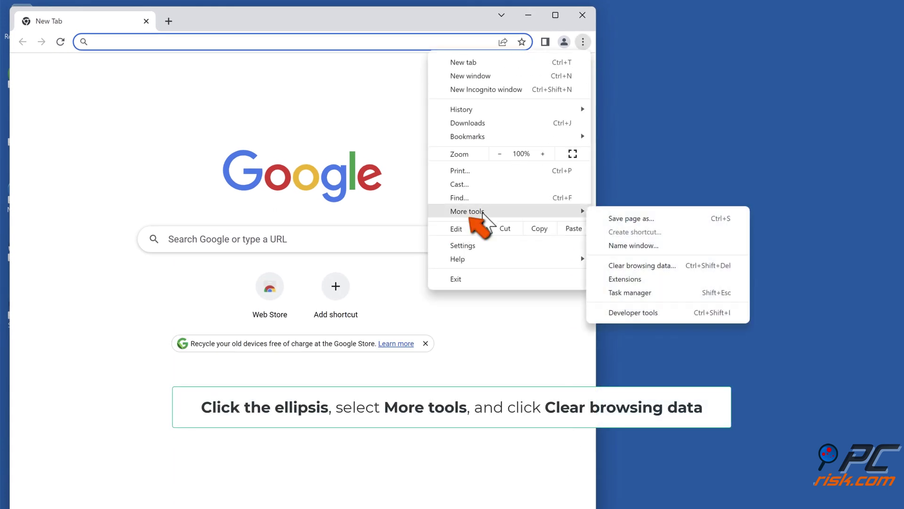
click(629, 266)
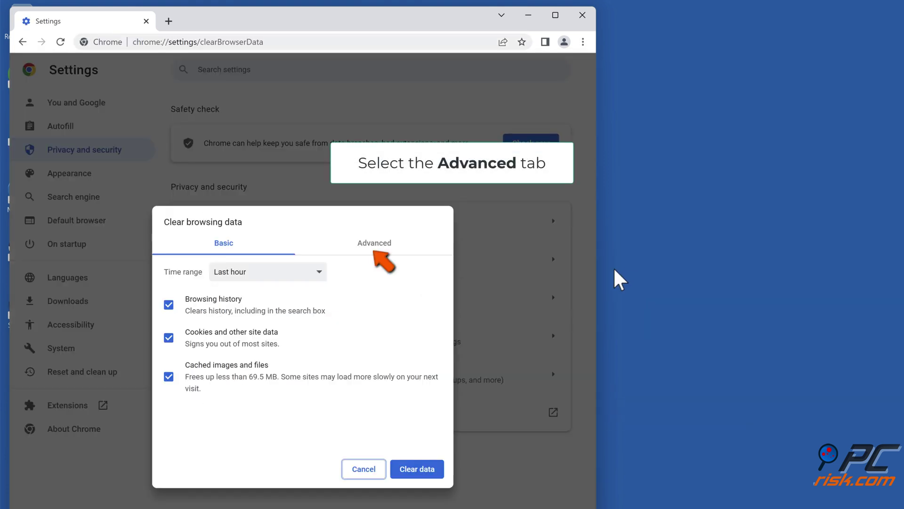
click(375, 249)
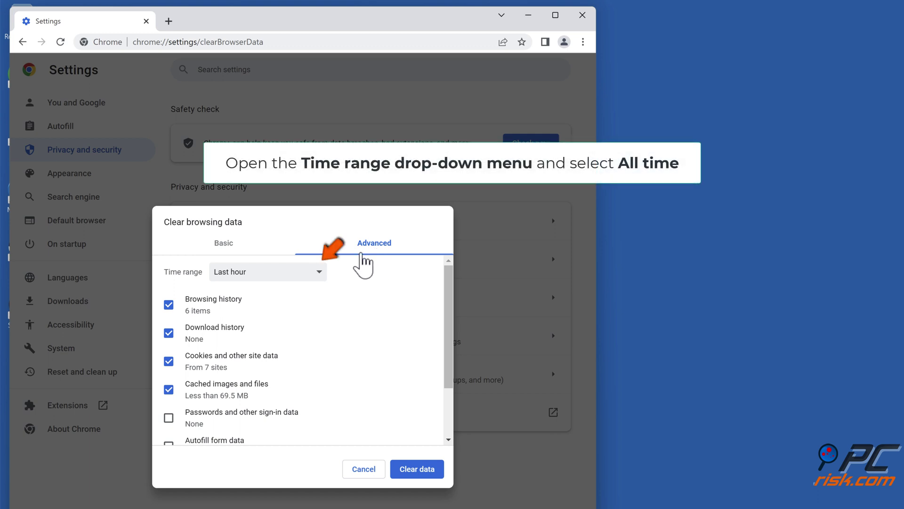
click(320, 272)
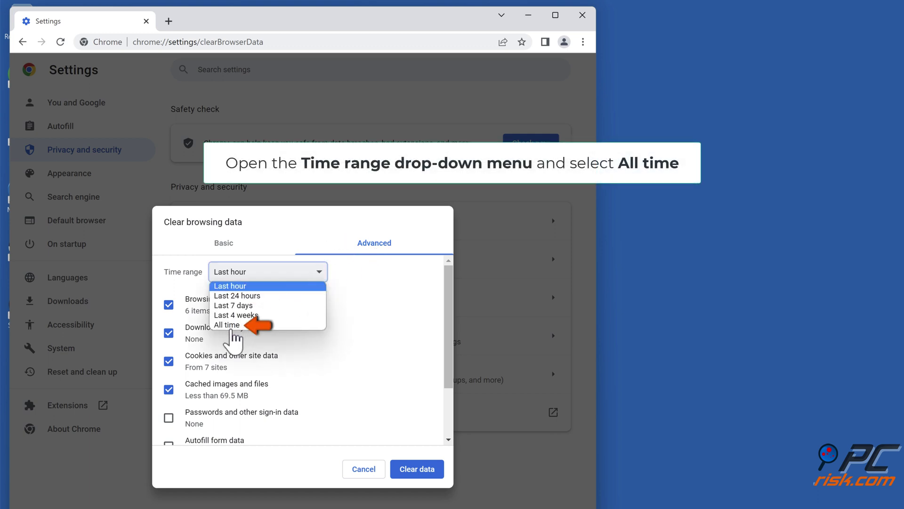
click(230, 327)
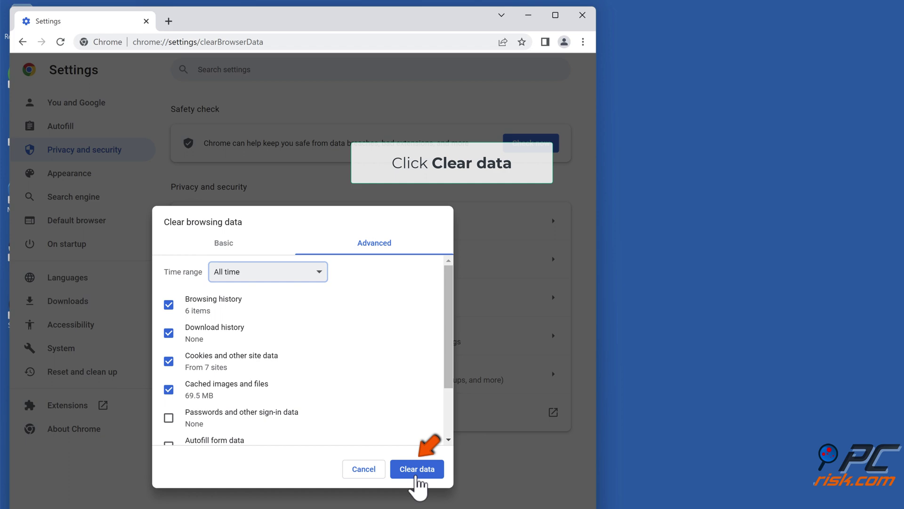
click(417, 476)
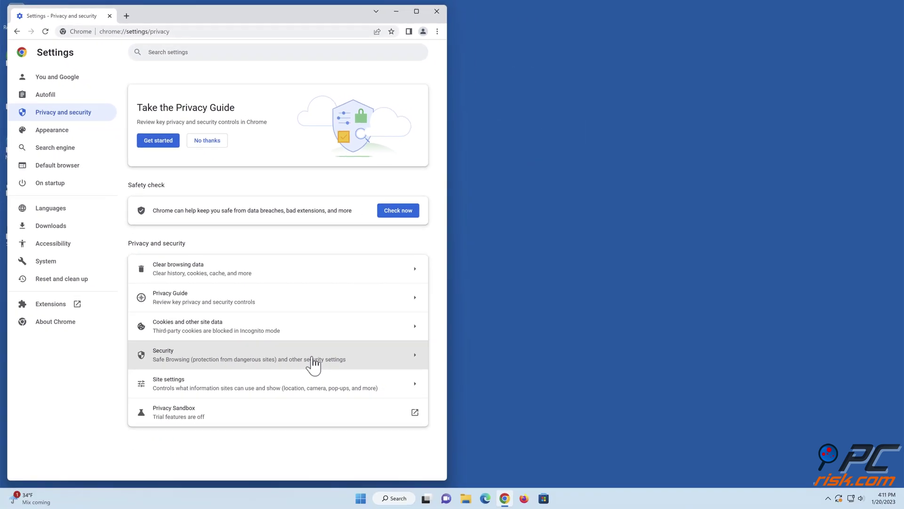
click(437, 10)
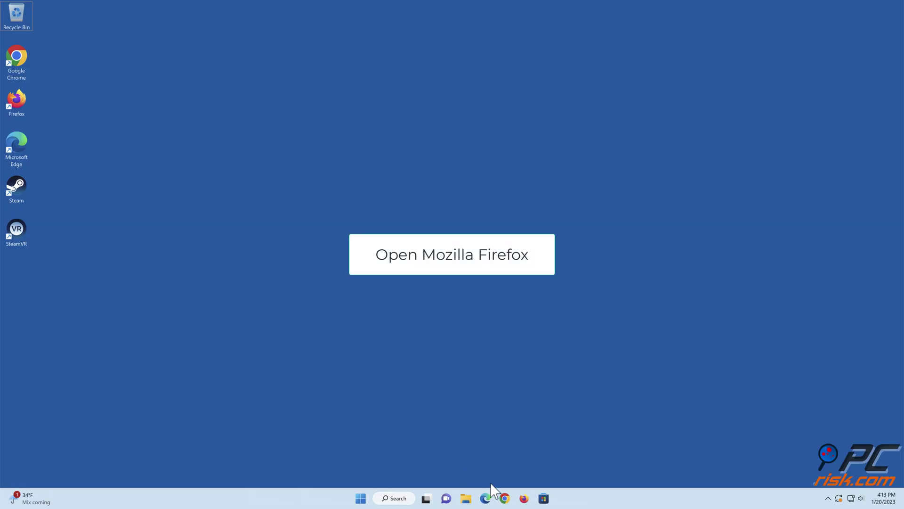
Use Clear Data in Firefox's Privacy & Security to wipe cookies, site data and cached content, then close Firefox
click(524, 498)
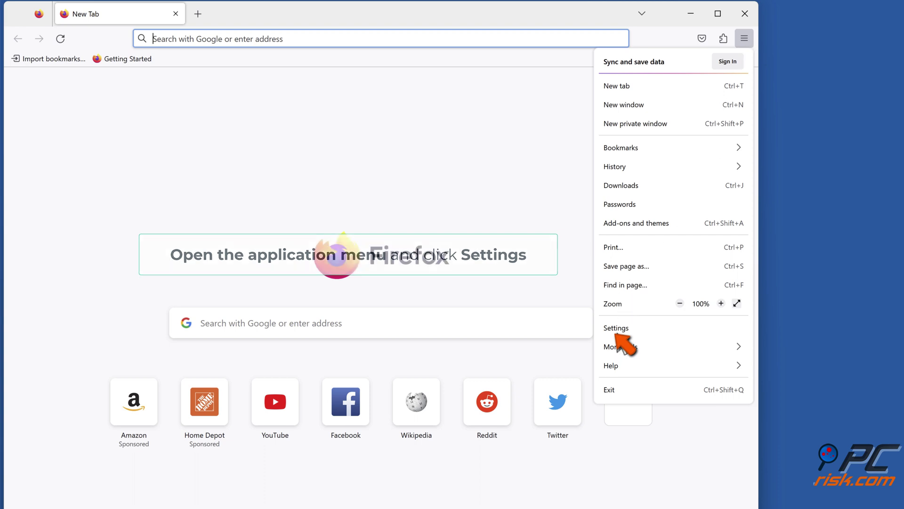
click(616, 331)
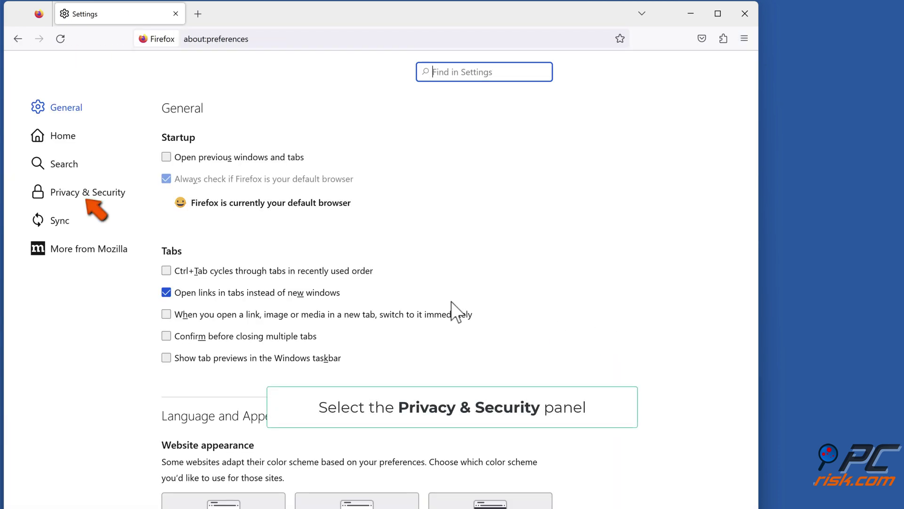
click(89, 198)
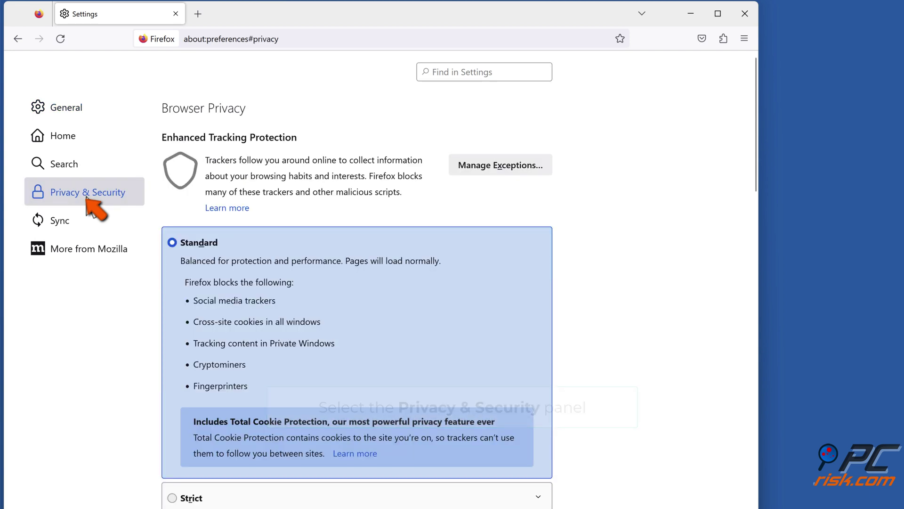
scroll(606, 290, down, 10)
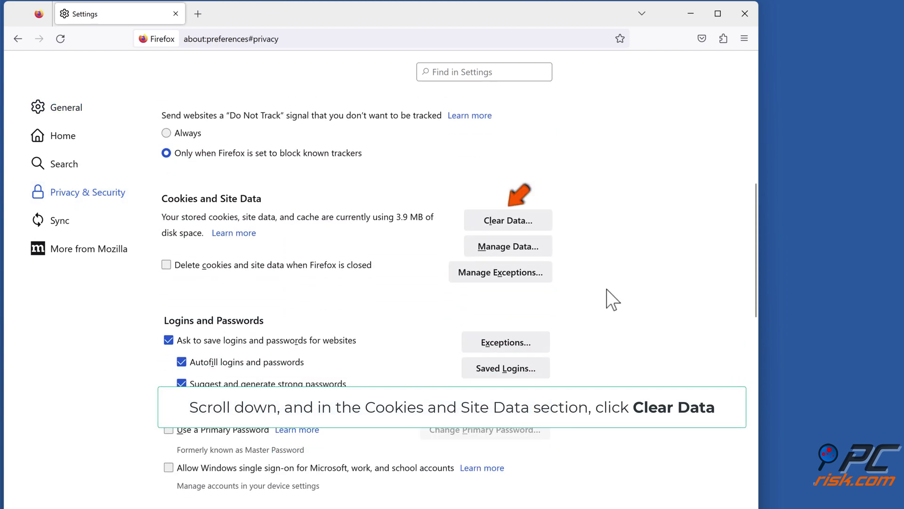
click(504, 225)
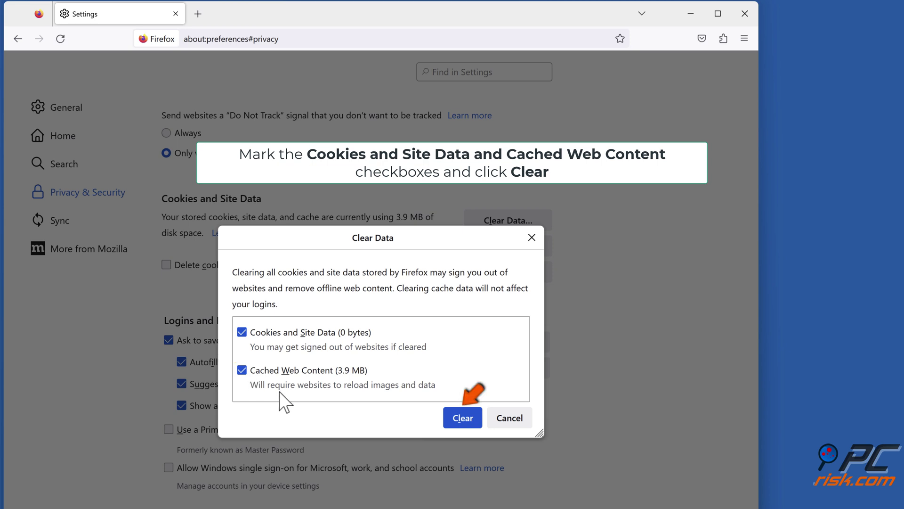
click(466, 424)
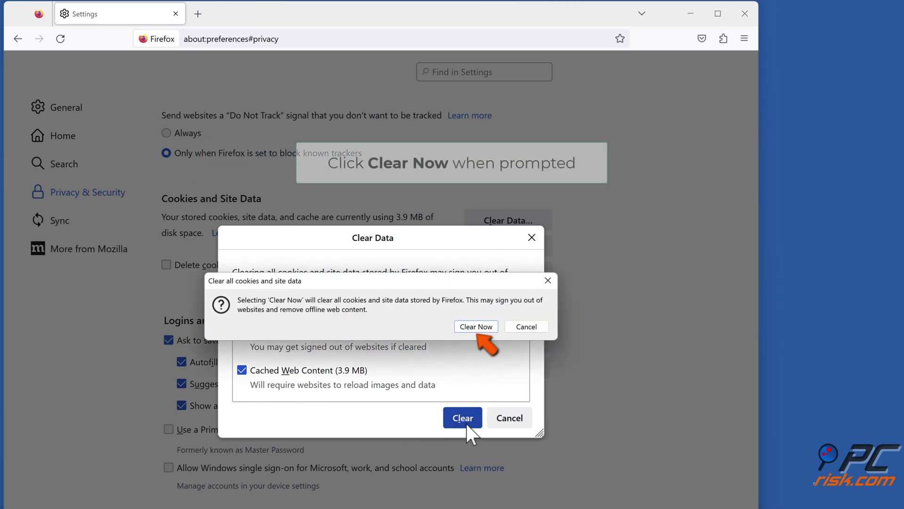
click(477, 327)
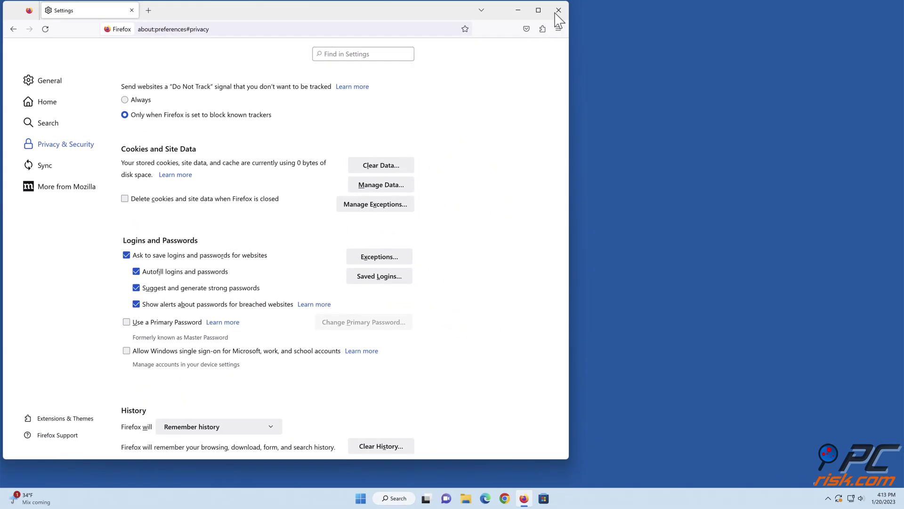
click(559, 11)
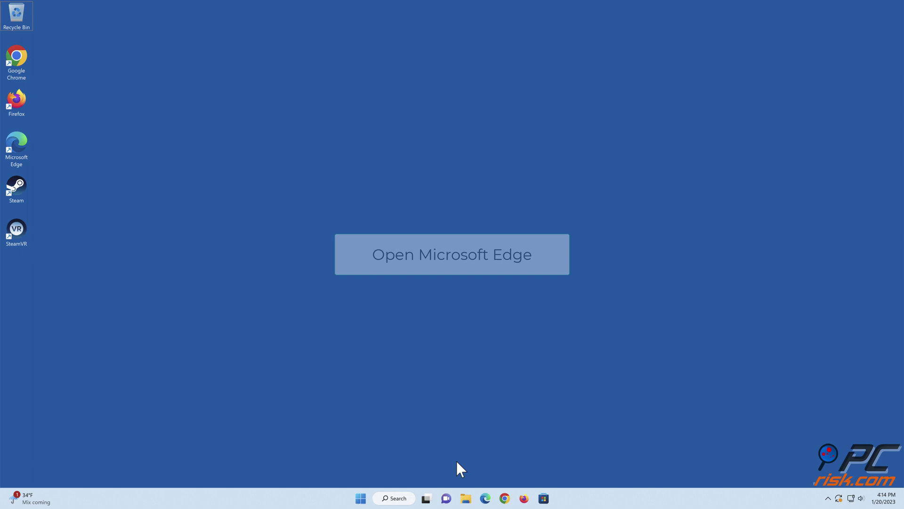
Open Microsoft Edge's Privacy, search, and services settings
click(485, 495)
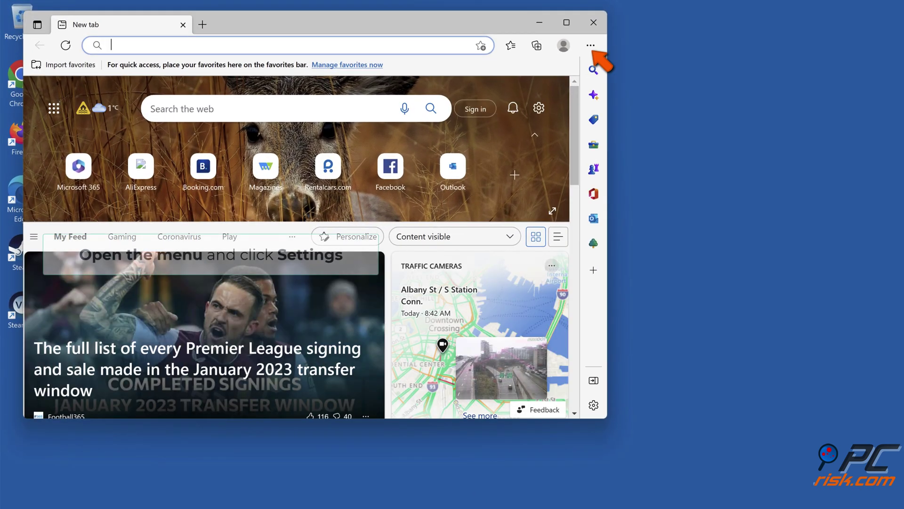
click(590, 45)
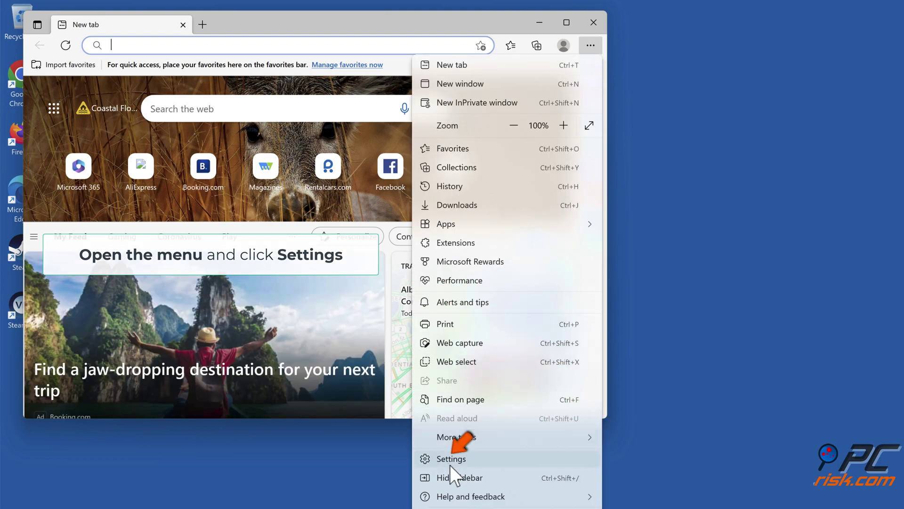
click(451, 463)
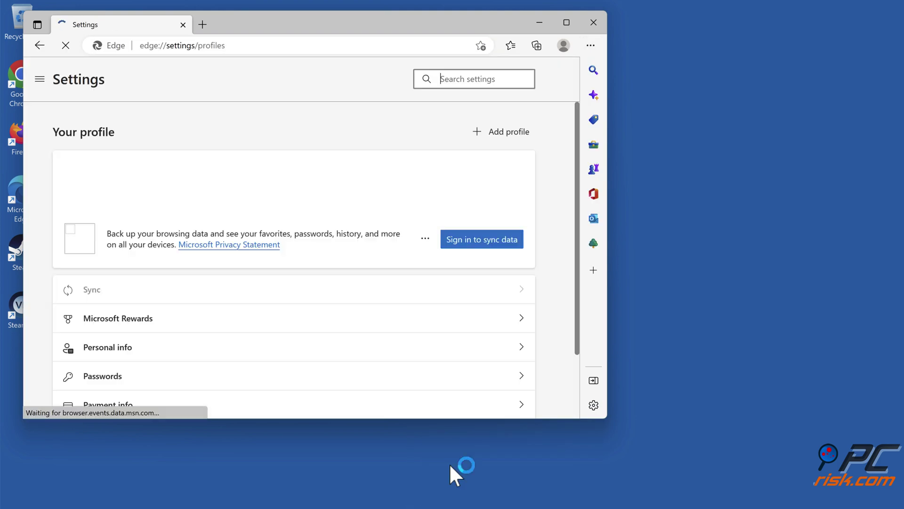
click(40, 80)
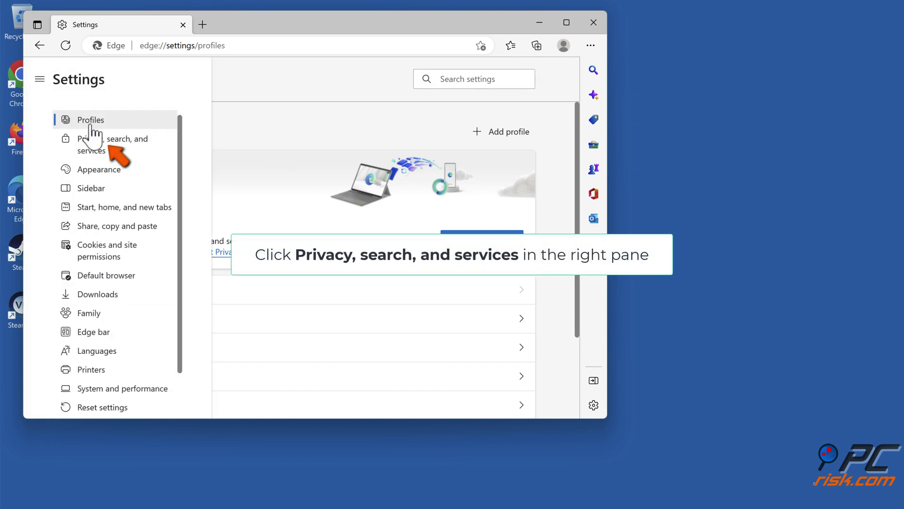
click(114, 146)
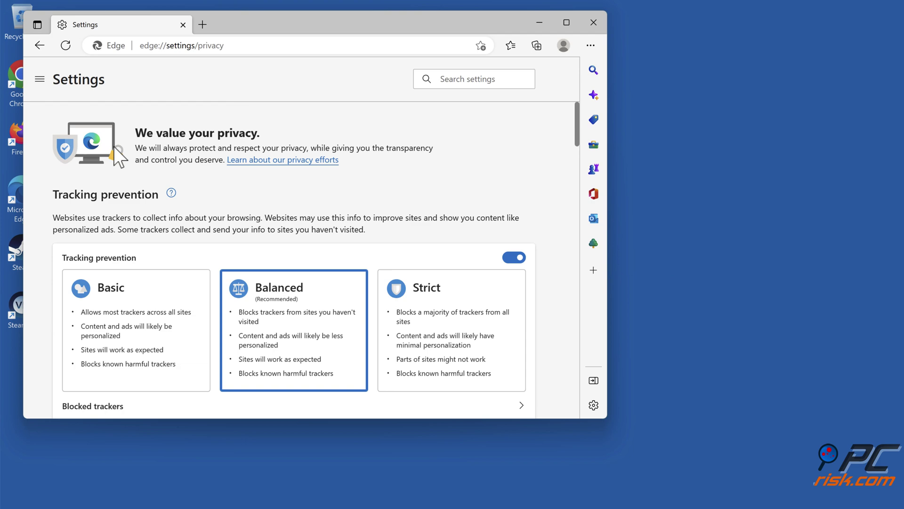
scroll(113, 146, down, 8)
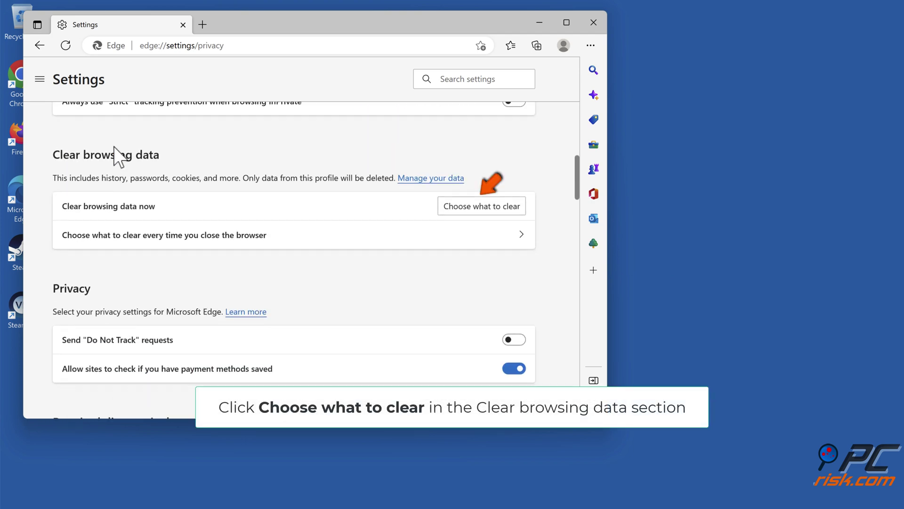
Clear all-time browsing history, download history, cookies and cached files, then close Edge
click(486, 211)
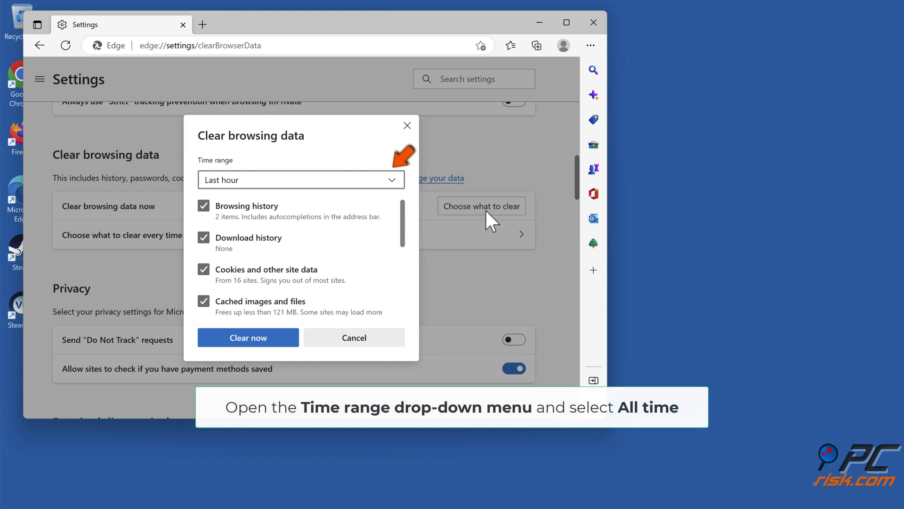
click(395, 187)
click(230, 277)
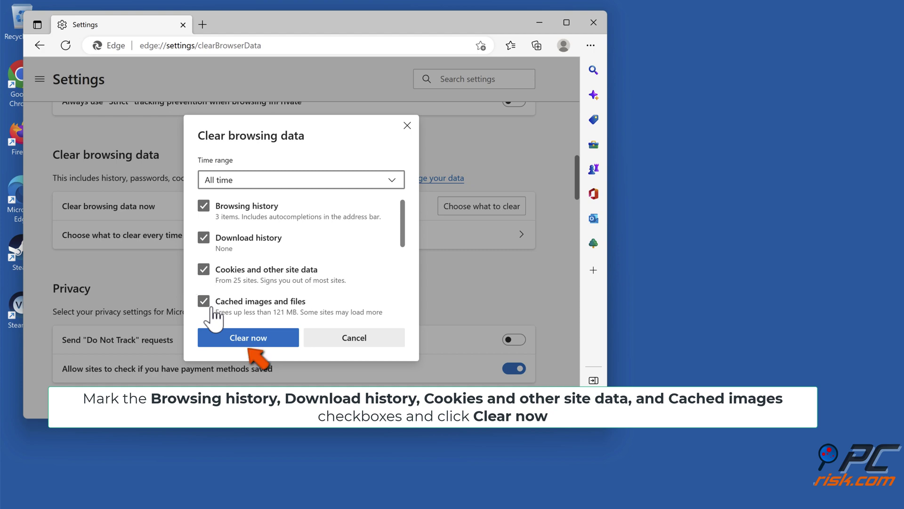
click(249, 339)
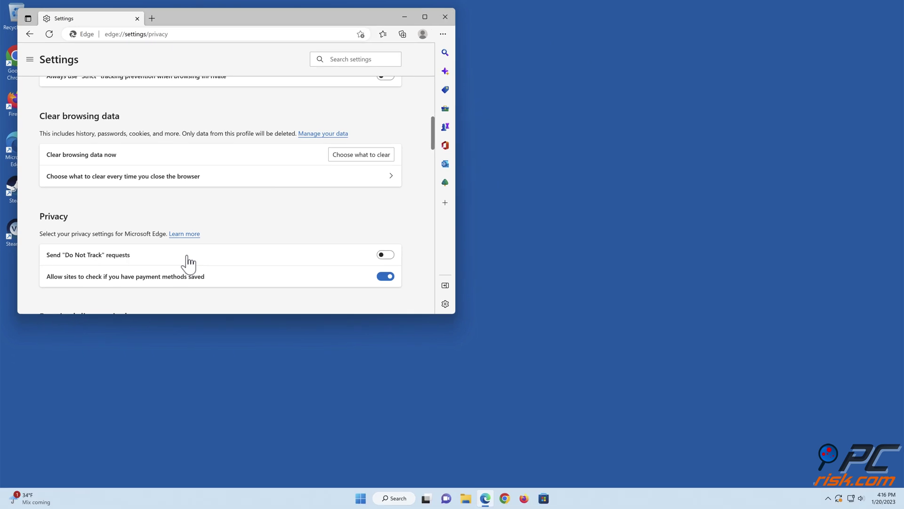
click(445, 17)
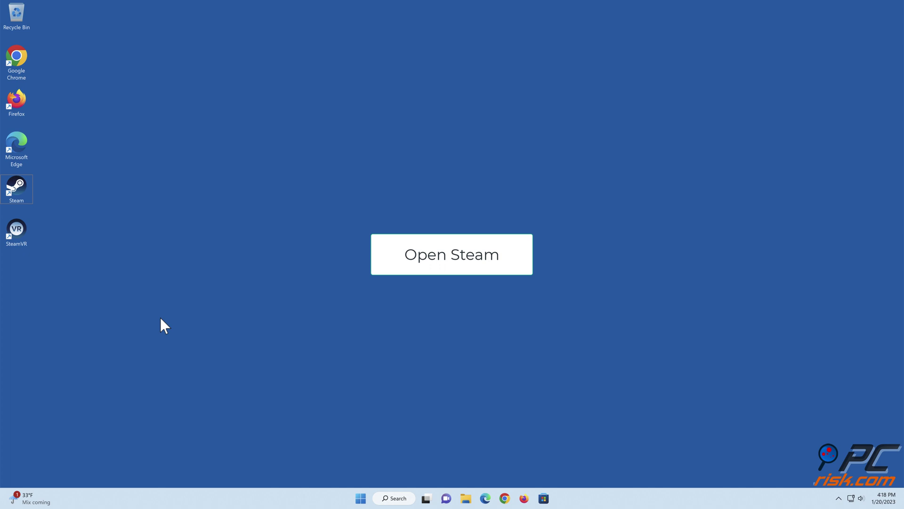
Launch Steam, find SteamVR in the Library and open its Properties
double_click(21, 193)
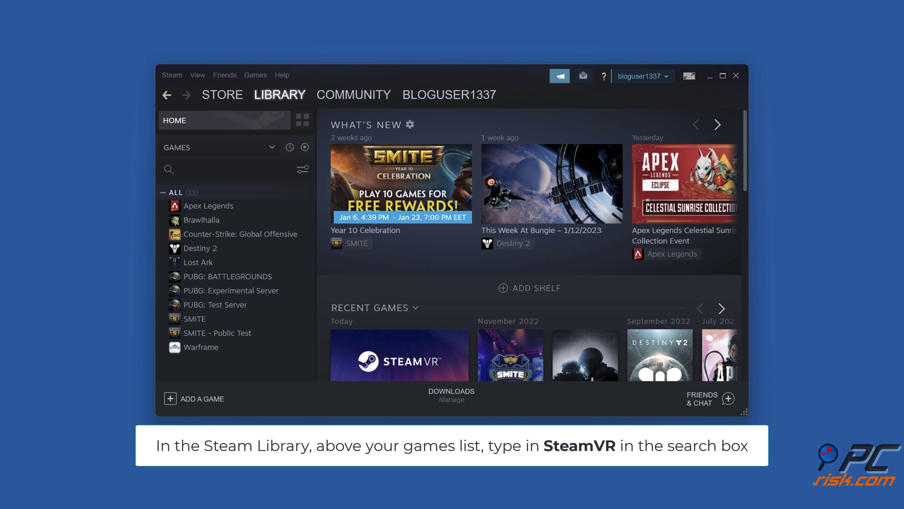
click(215, 173)
text(steamvr)
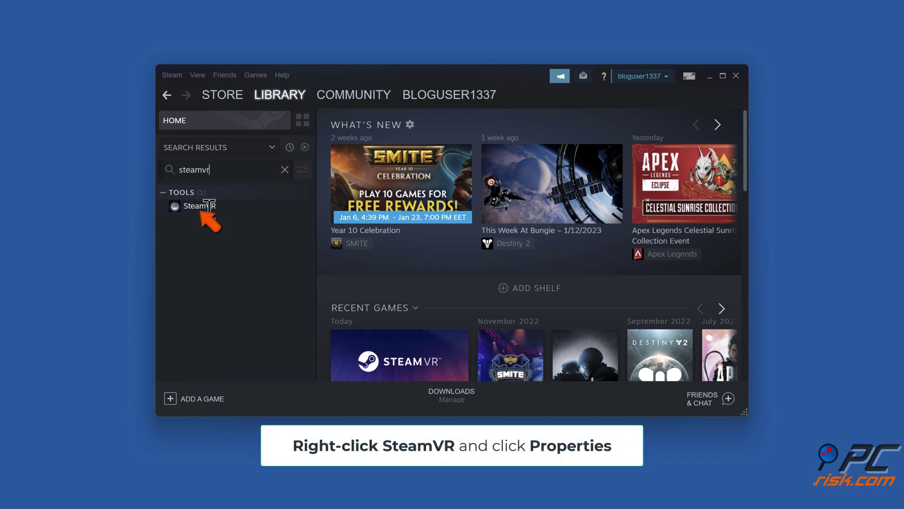
right_click(207, 211)
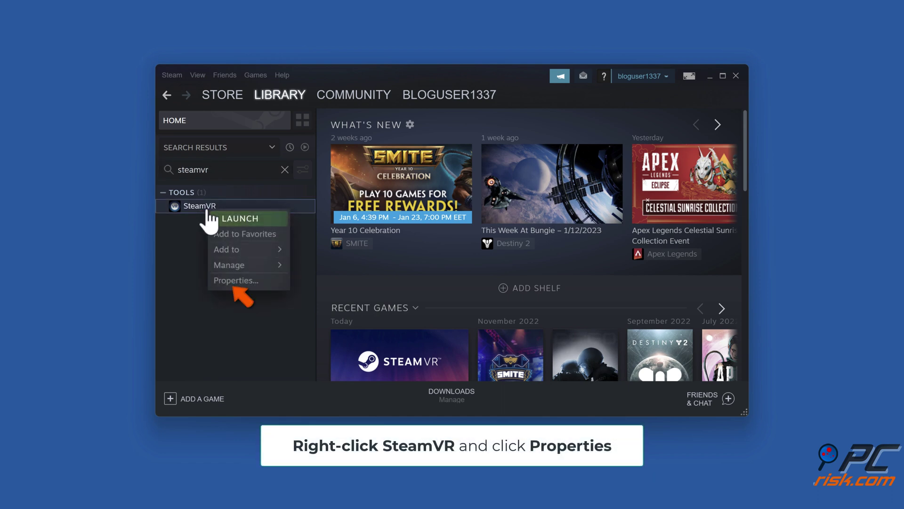
click(233, 282)
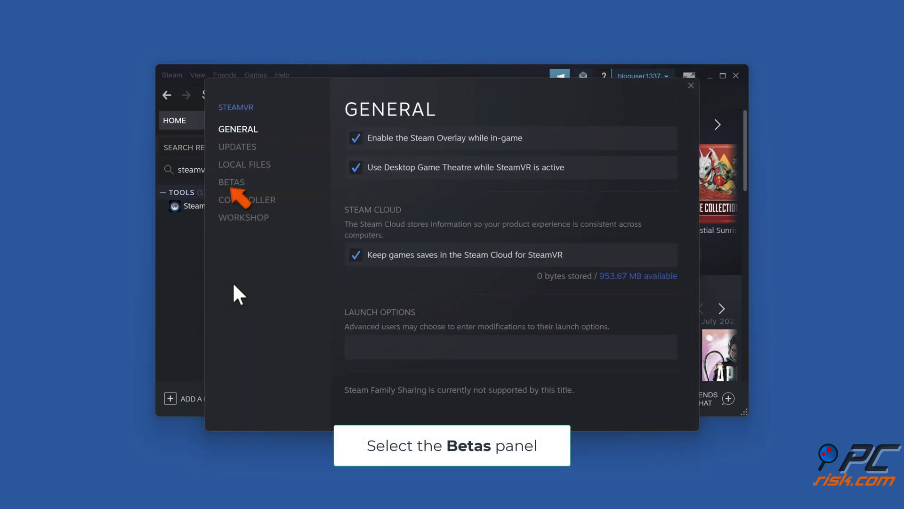
Select the 'beta - SteamVR Beta Update' branch under Betas, then close the dialog and Steam
click(229, 187)
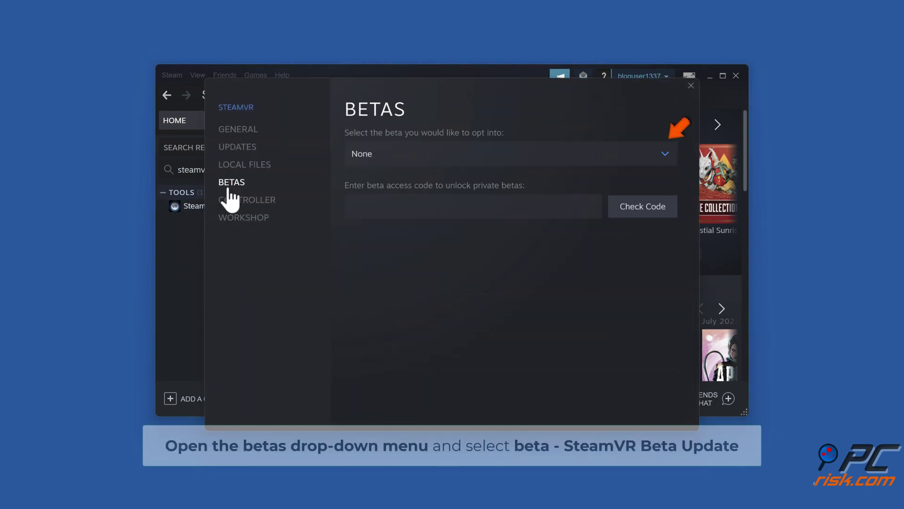
click(665, 159)
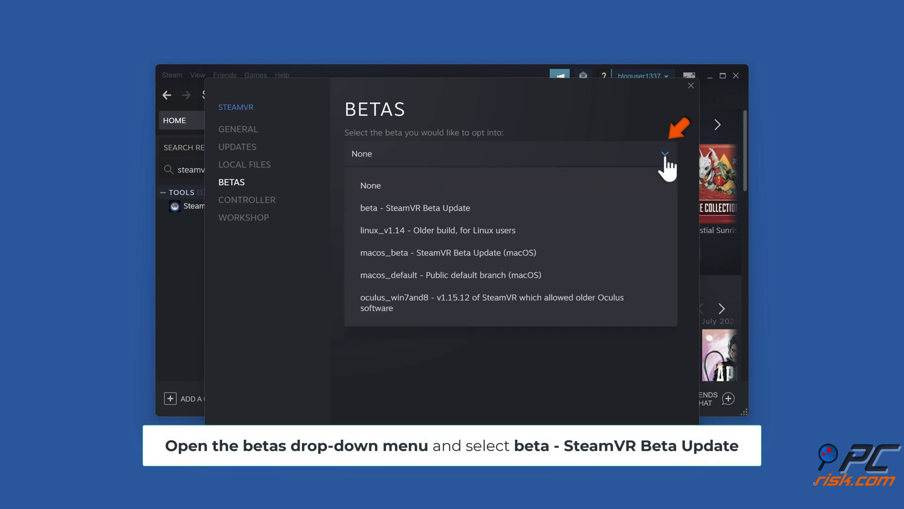
click(411, 216)
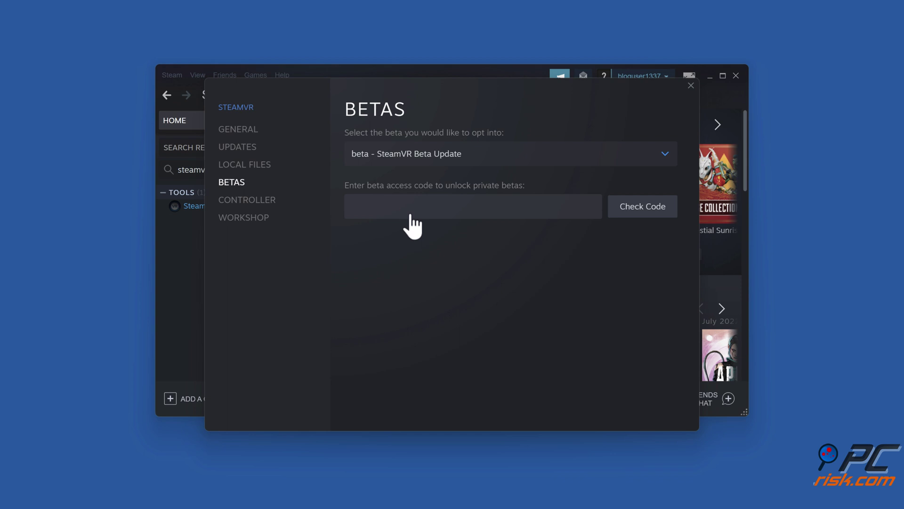
click(691, 86)
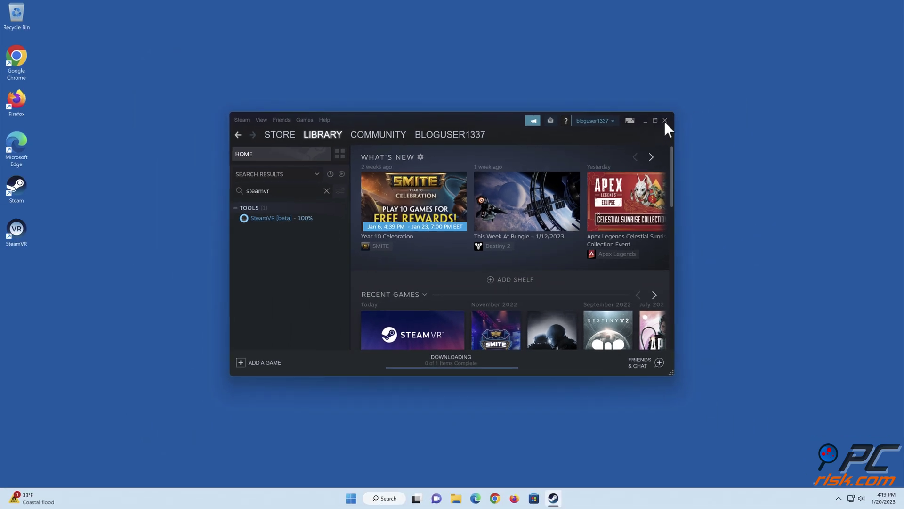
click(665, 120)
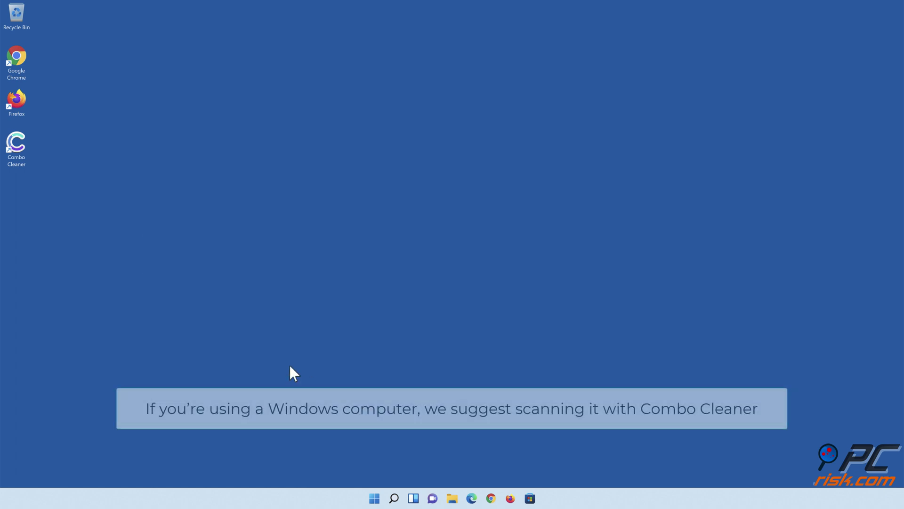
Launch Combo Cleaner, run a quick scan and quarantine the 323 detected items
double_click(19, 150)
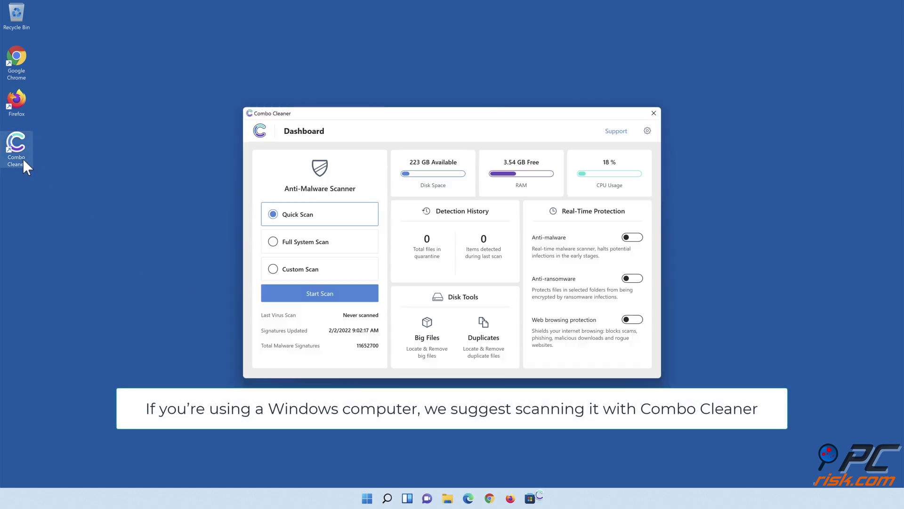
click(319, 295)
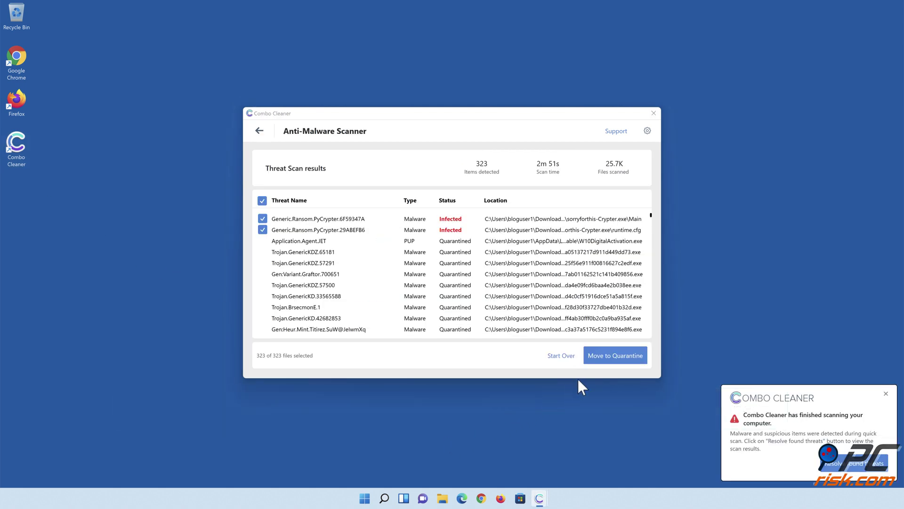
click(613, 360)
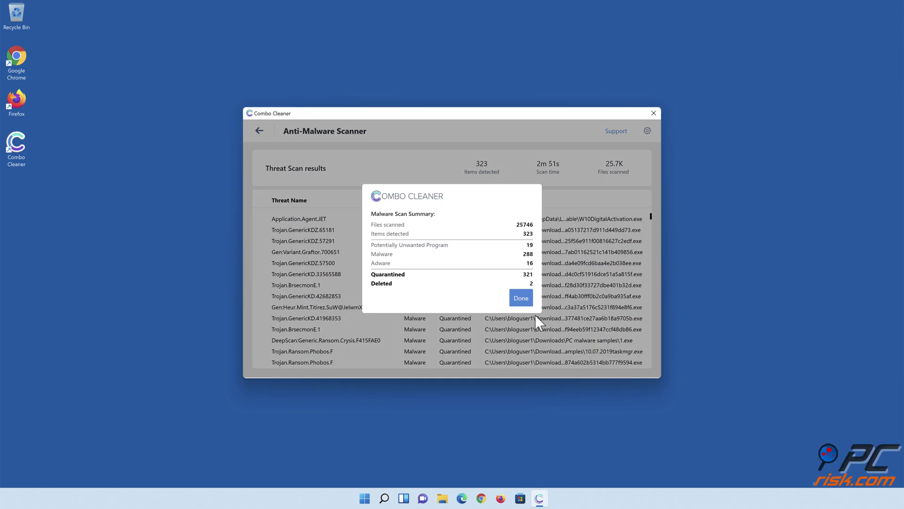
click(520, 299)
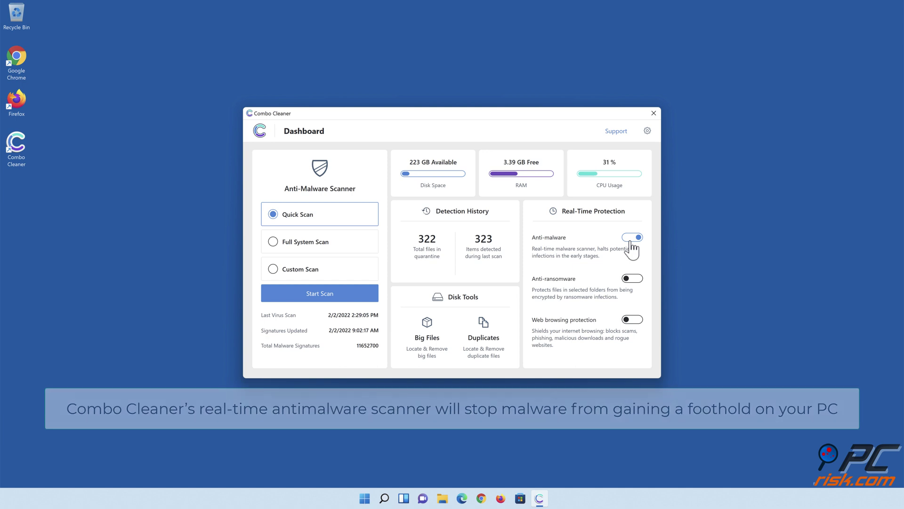
Enable anti-ransomware protection for the Libraries > Documents folder
click(632, 280)
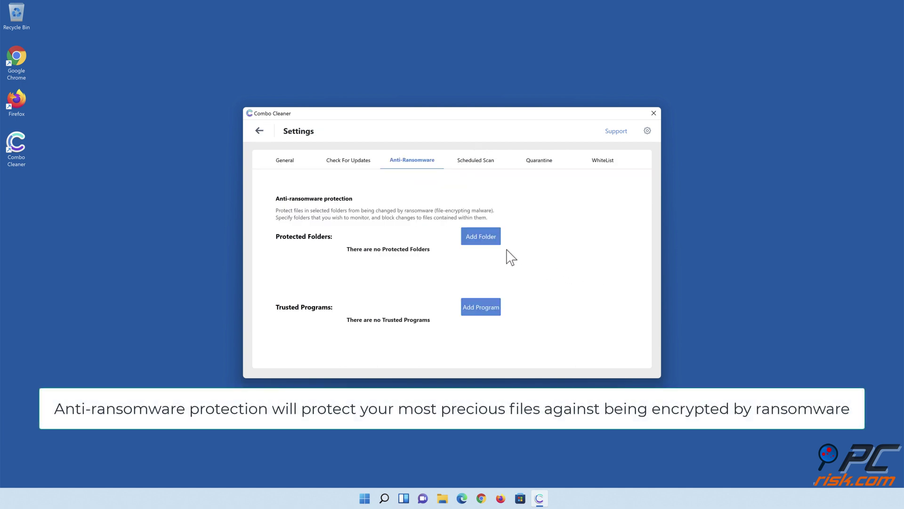
click(482, 241)
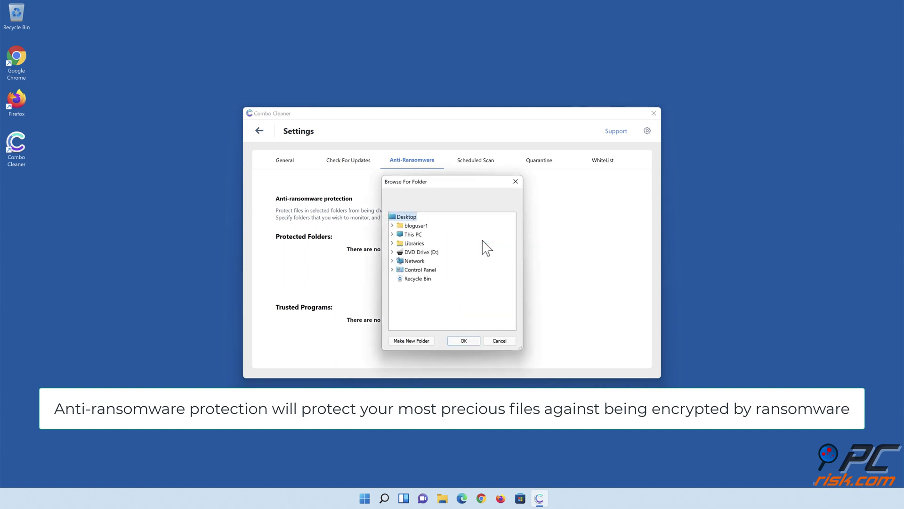
click(392, 243)
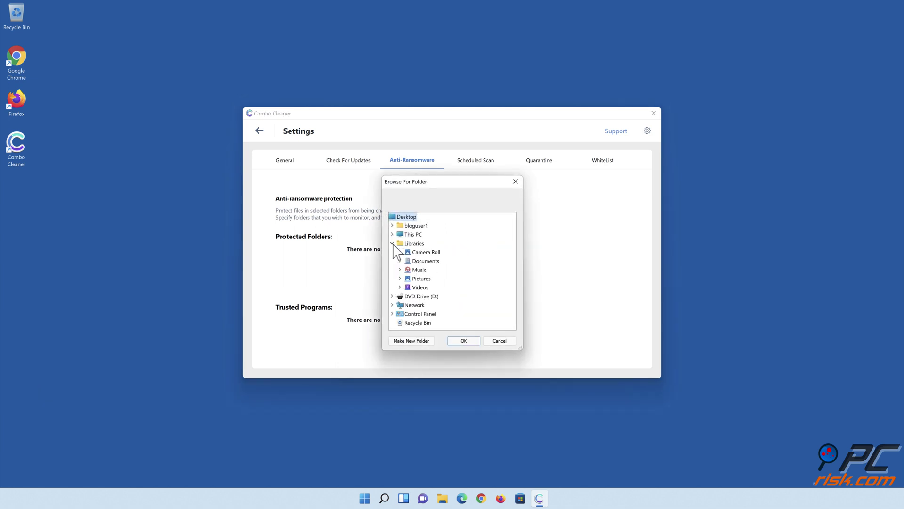
click(400, 261)
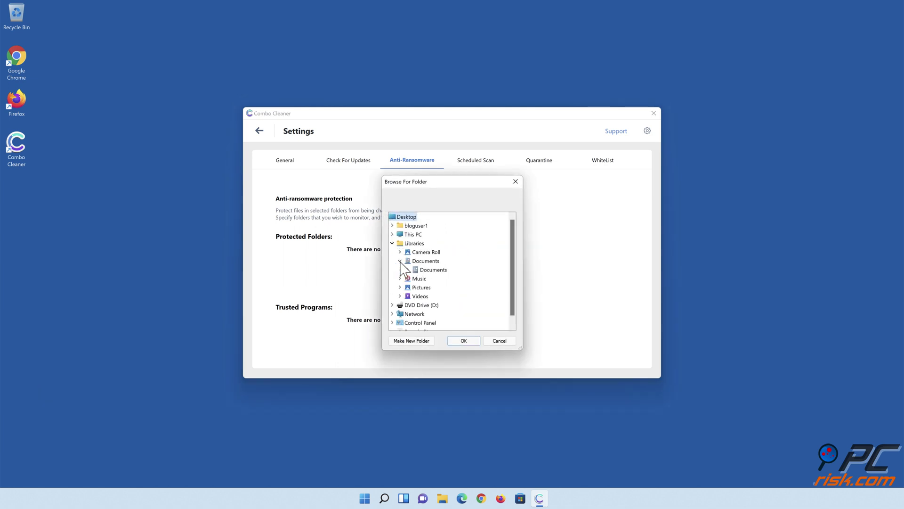
click(431, 270)
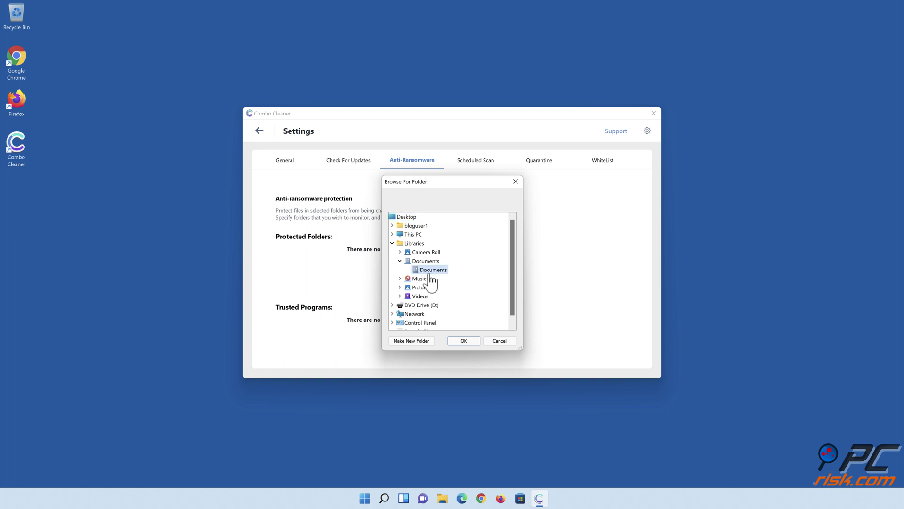
click(464, 342)
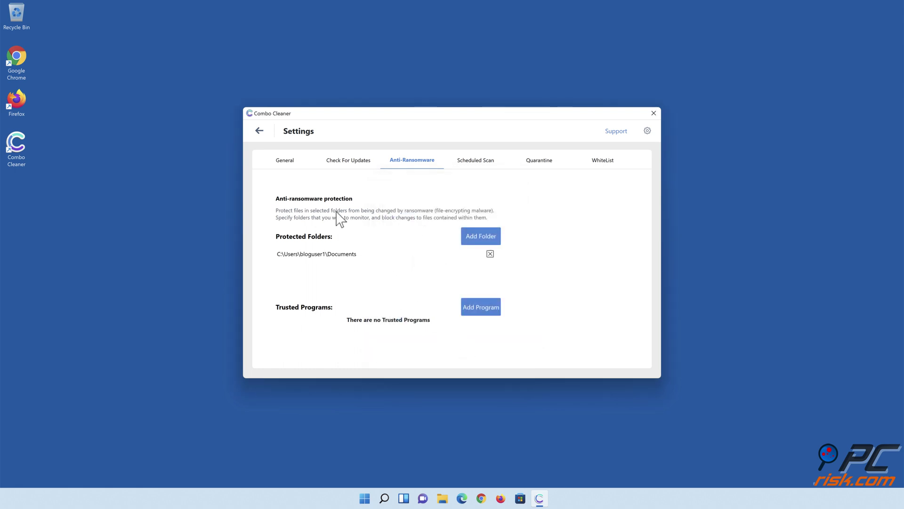
Turn on web browsing protection from the dashboard
click(260, 132)
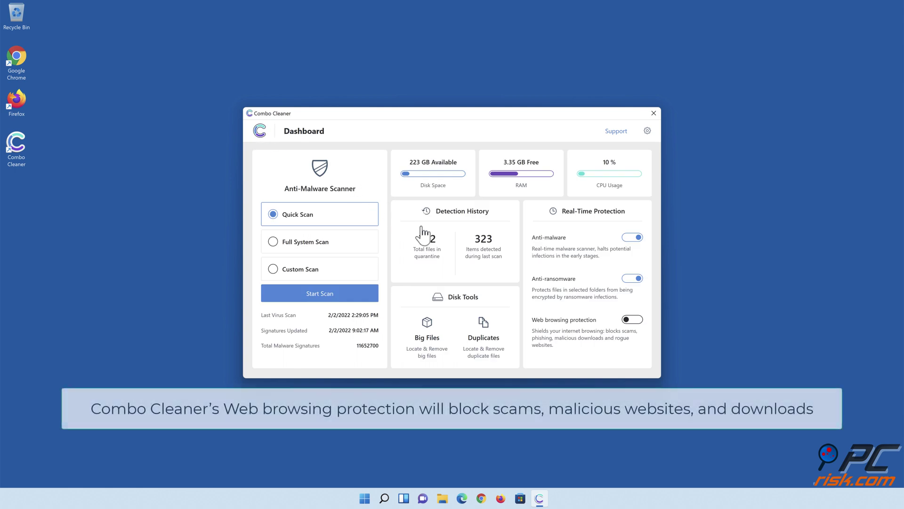
click(633, 330)
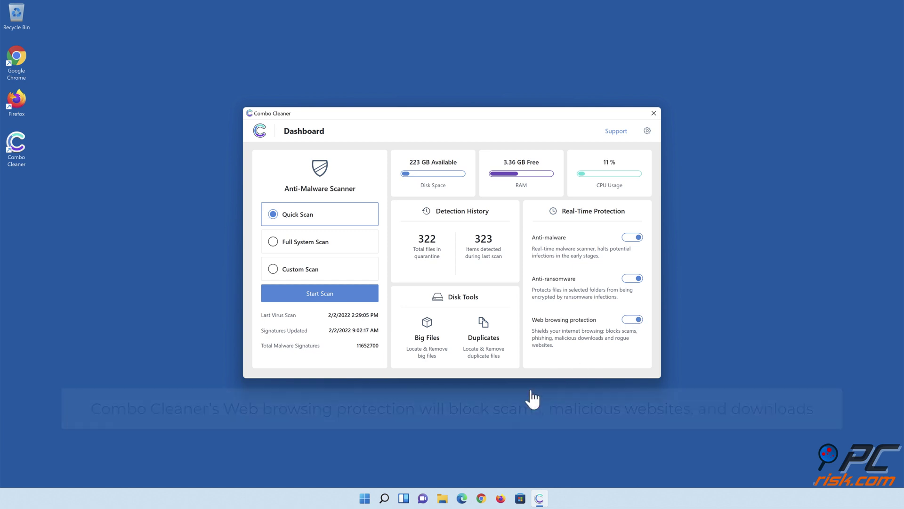
click(460, 446)
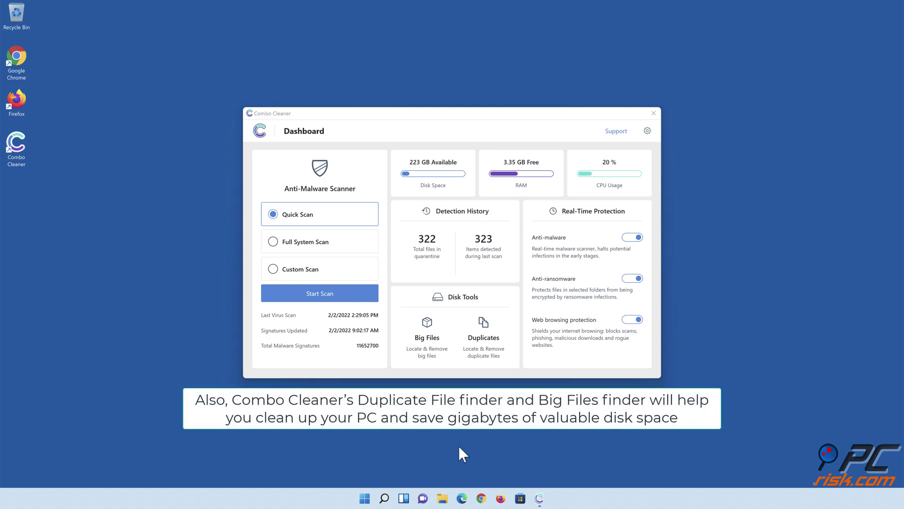